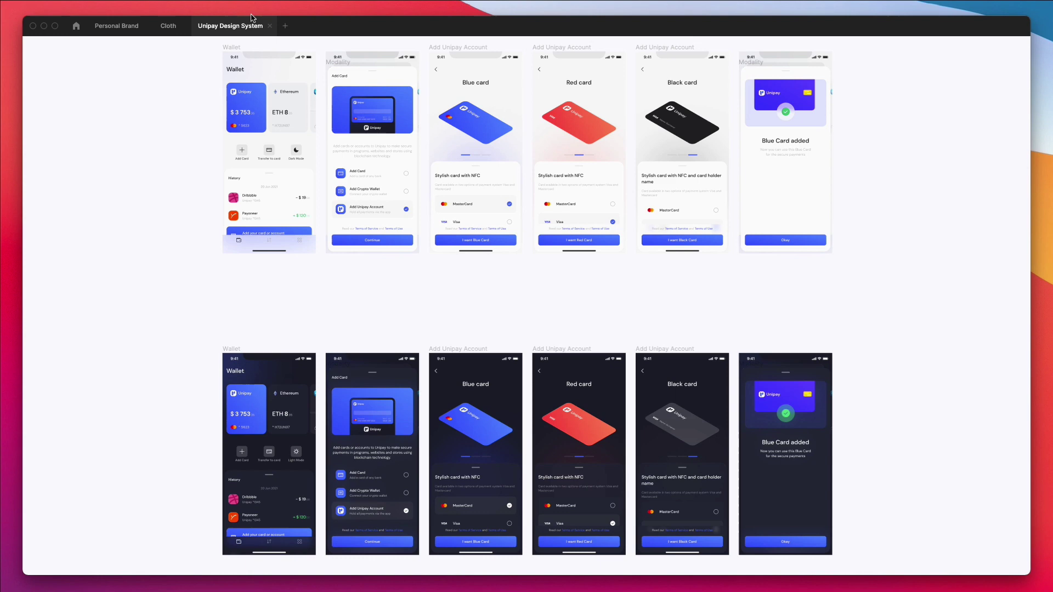
Zoom in on the top row of light-theme Wallet, Add Card and card-choice frames
{"action": "scroll", "coordinate": [218, 122], "scroll_direction": "up", "scroll_amount": 1}
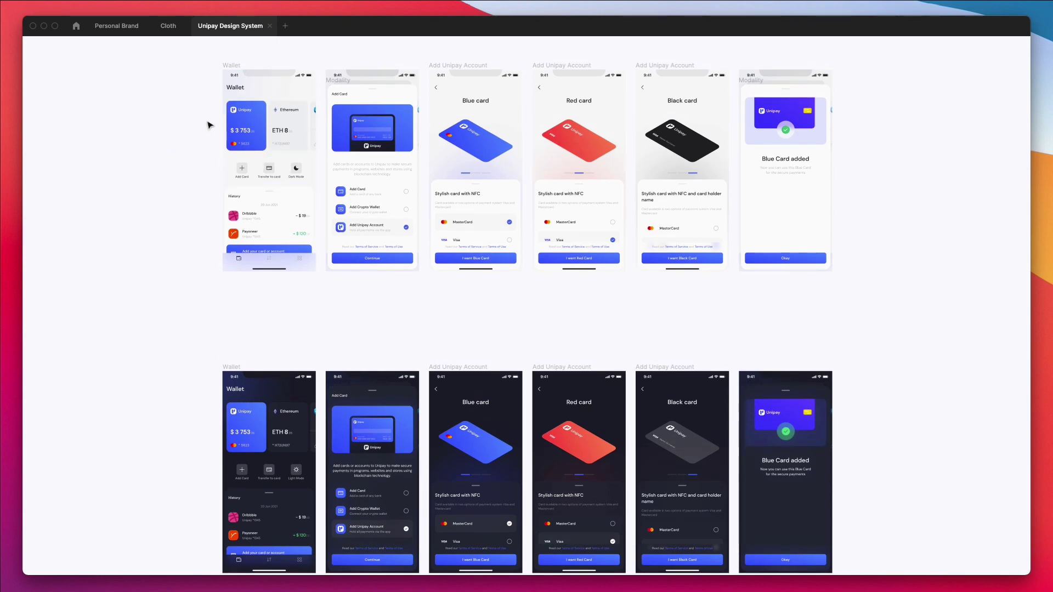
{"action": "scroll", "coordinate": [207, 125], "scroll_direction": "up", "scroll_amount": 1}
{"action": "scroll", "coordinate": [207, 125], "scroll_direction": "up", "scroll_amount": 3}
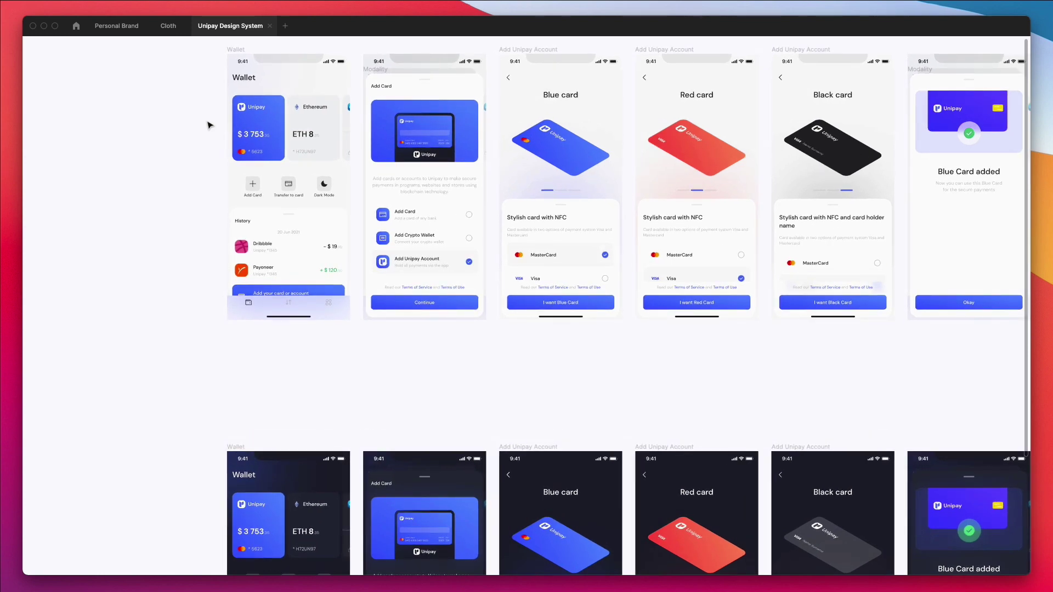
{"action": "scroll", "coordinate": [274, 140], "scroll_direction": "up", "scroll_amount": 1}
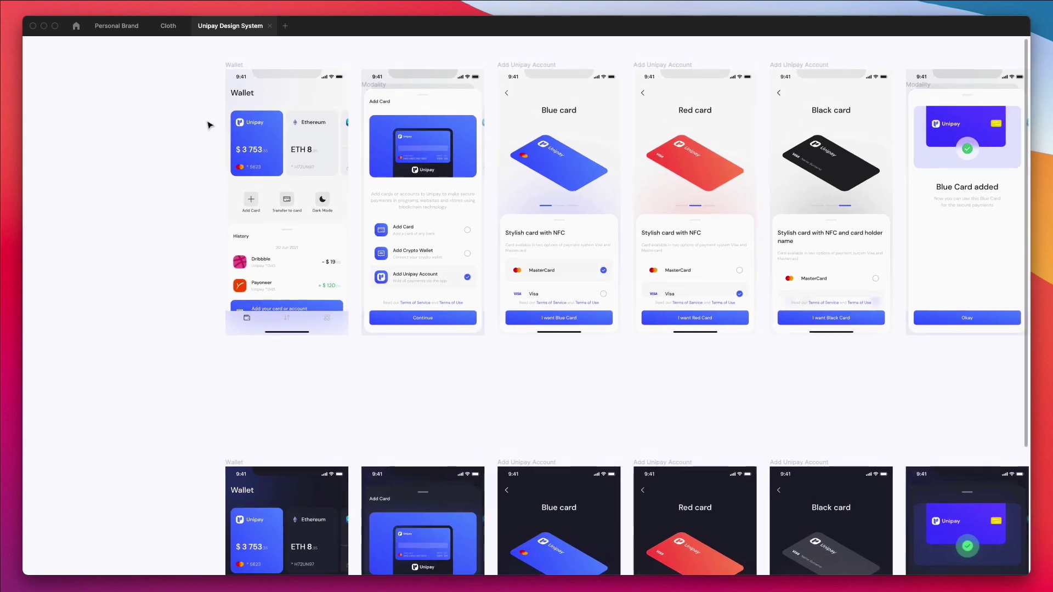
Zoom in on the light-theme Wallet frame
{"action": "scroll", "coordinate": [274, 141], "scroll_direction": "up", "scroll_amount": 5}
{"action": "scroll", "coordinate": [273, 141], "scroll_direction": "up", "scroll_amount": 1}
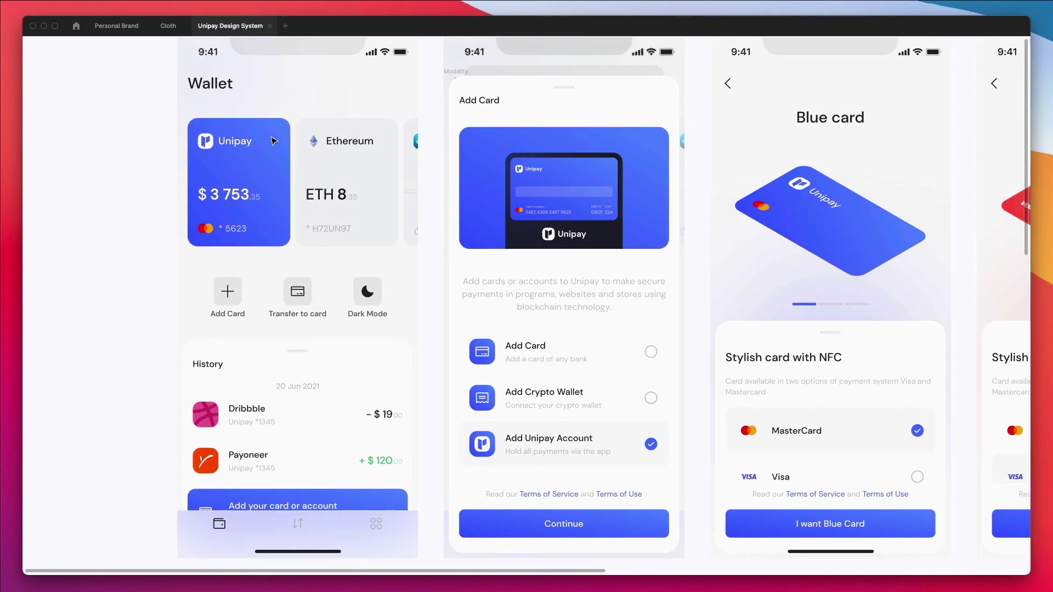
{"action": "scroll", "coordinate": [274, 140], "scroll_direction": "down", "scroll_amount": 3}
{"action": "scroll", "coordinate": [274, 140], "scroll_direction": "right", "scroll_amount": 2}
{"action": "scroll", "coordinate": [274, 140], "scroll_direction": "up", "scroll_amount": 1}
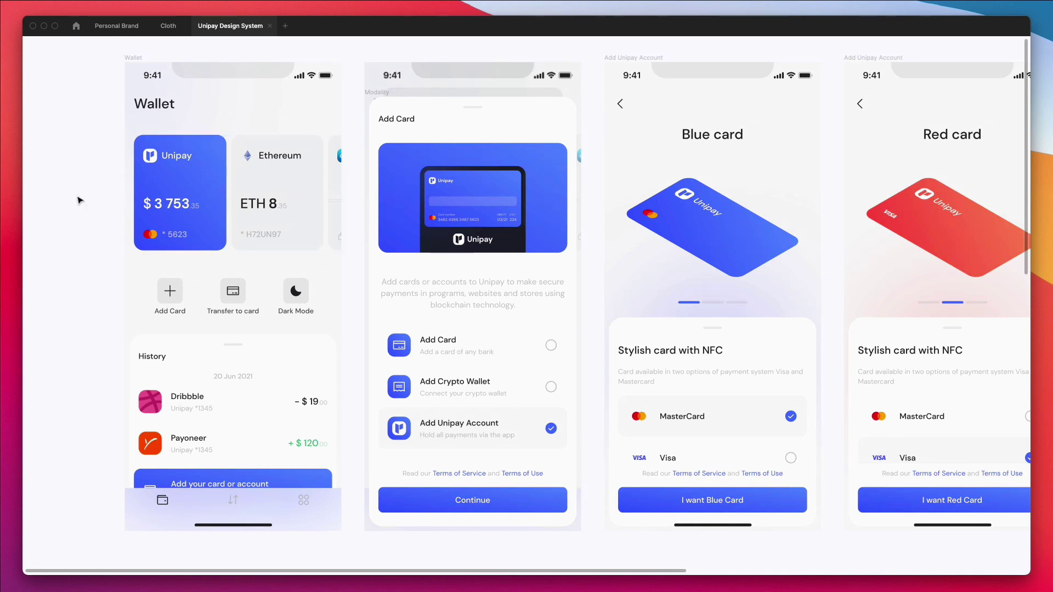
Pan along the row to show the Blue, Red and Black card frames side by side
{"action": "scroll", "coordinate": [79, 201], "scroll_direction": "right", "scroll_amount": 1}
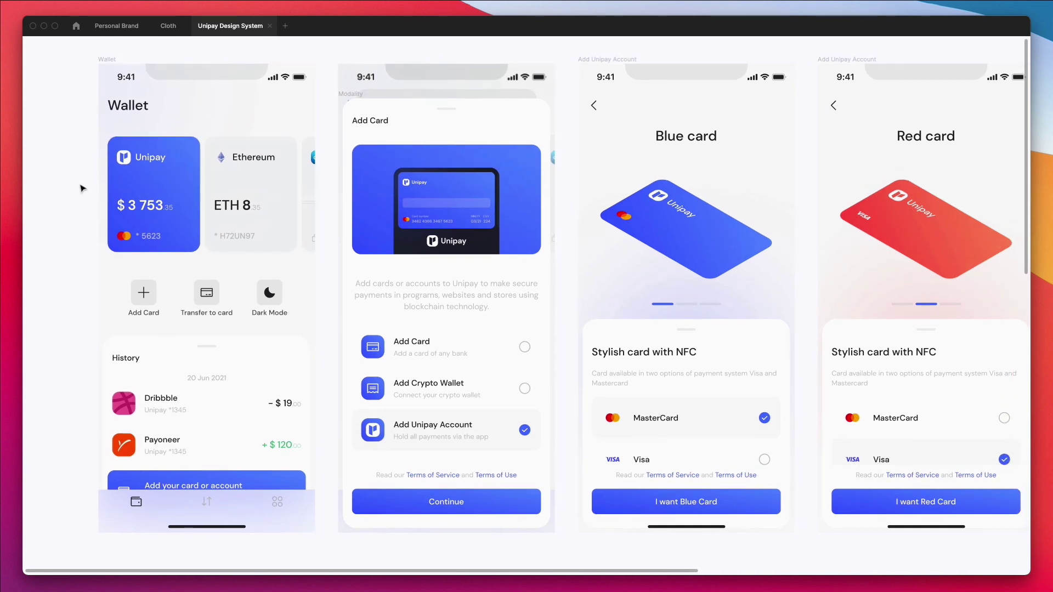
{"action": "scroll", "coordinate": [79, 189], "scroll_direction": "left", "scroll_amount": 1}
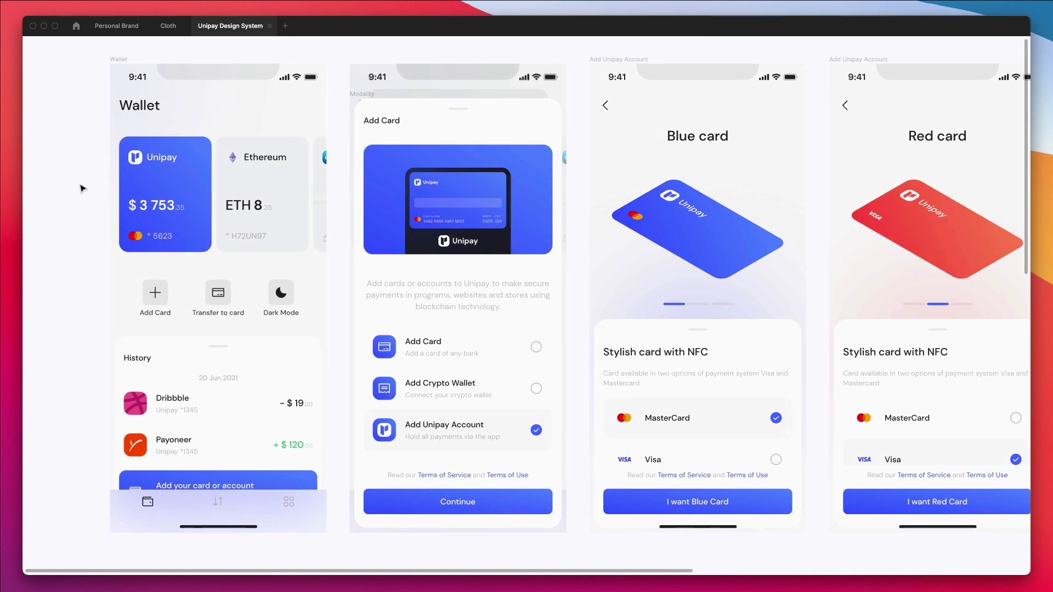
{"action": "scroll", "coordinate": [81, 189], "scroll_direction": "left", "scroll_amount": 1}
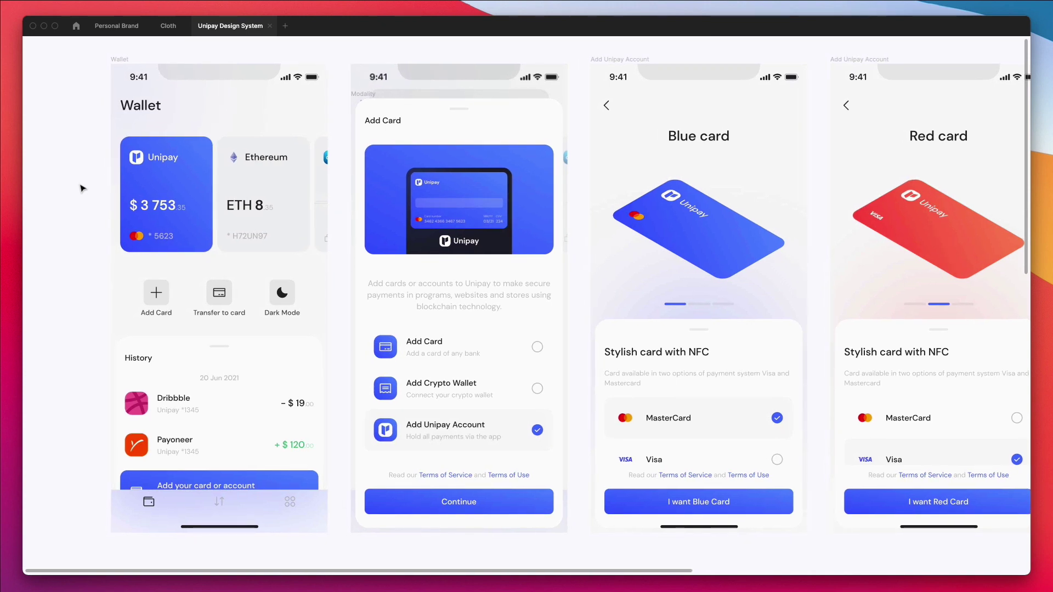
{"action": "scroll", "coordinate": [81, 188], "scroll_direction": "up", "scroll_amount": 1}
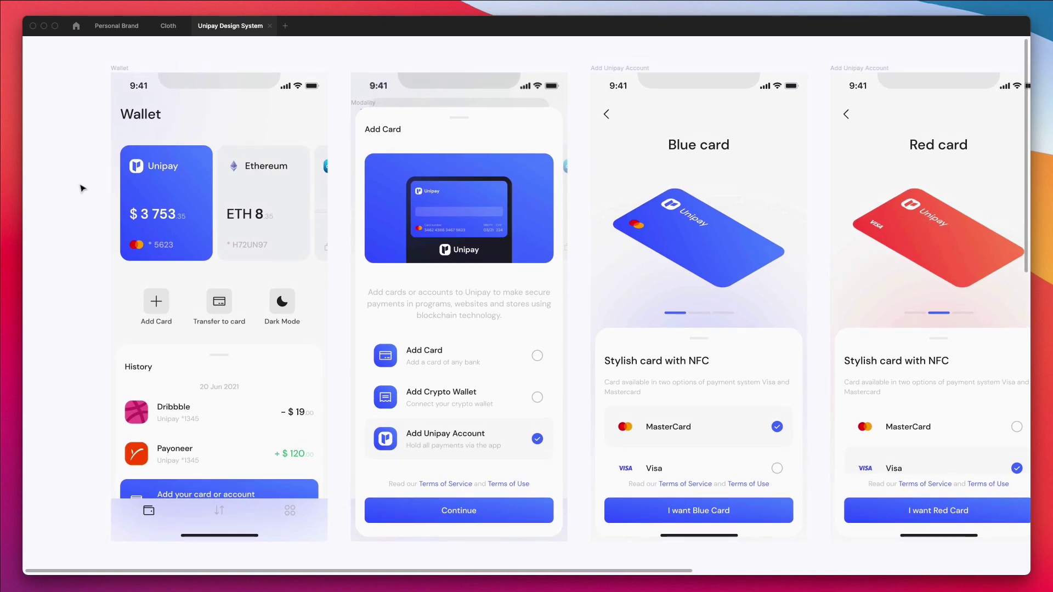
{"action": "scroll", "coordinate": [81, 189], "scroll_direction": "down", "scroll_amount": 1}
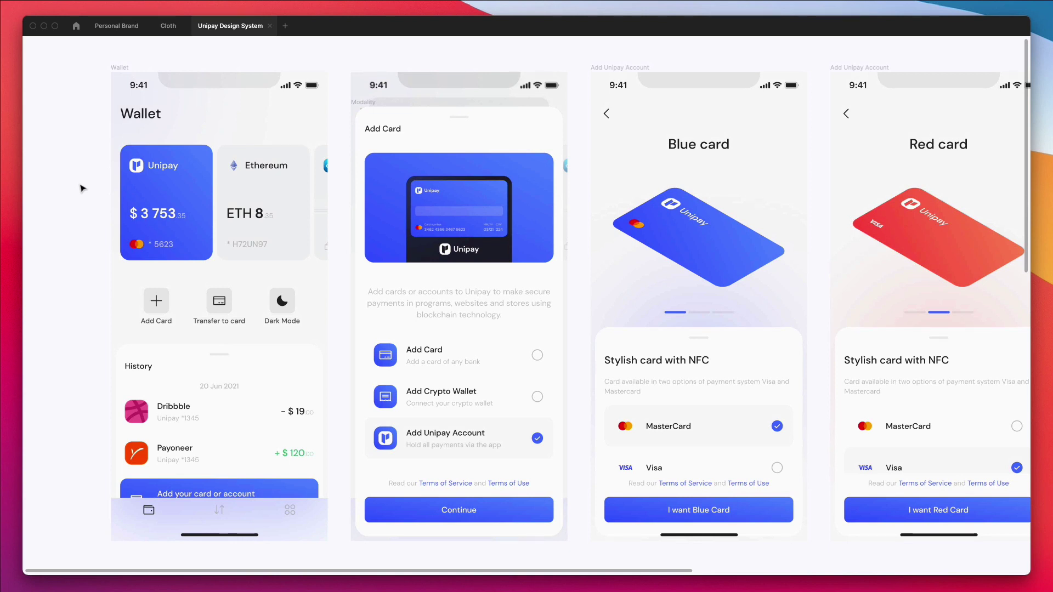
{"action": "scroll", "coordinate": [90, 193], "scroll_direction": "right", "scroll_amount": 1}
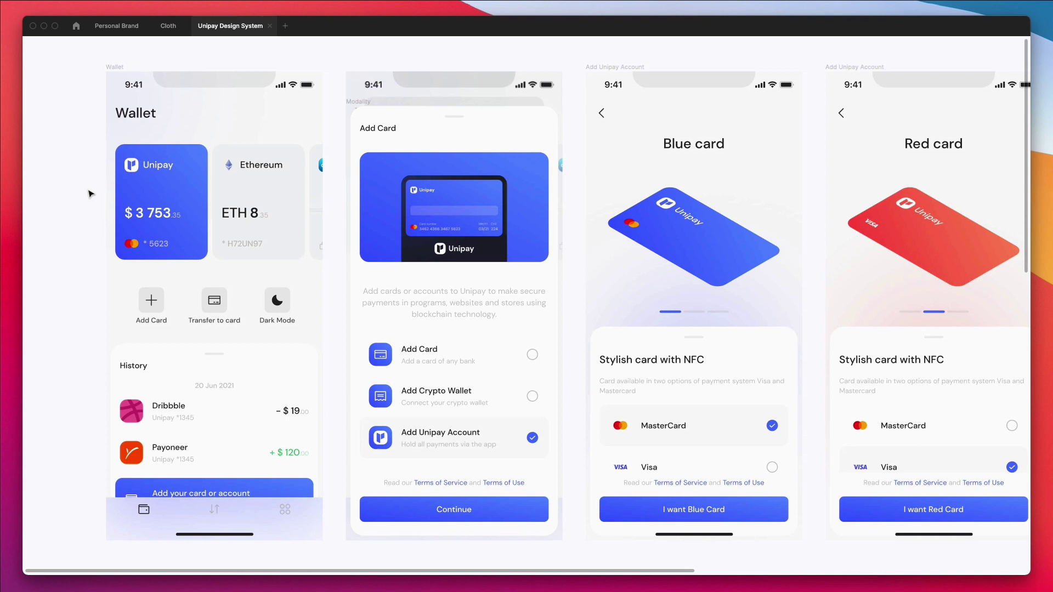
{"action": "scroll", "coordinate": [91, 198], "scroll_direction": "right", "scroll_amount": 2}
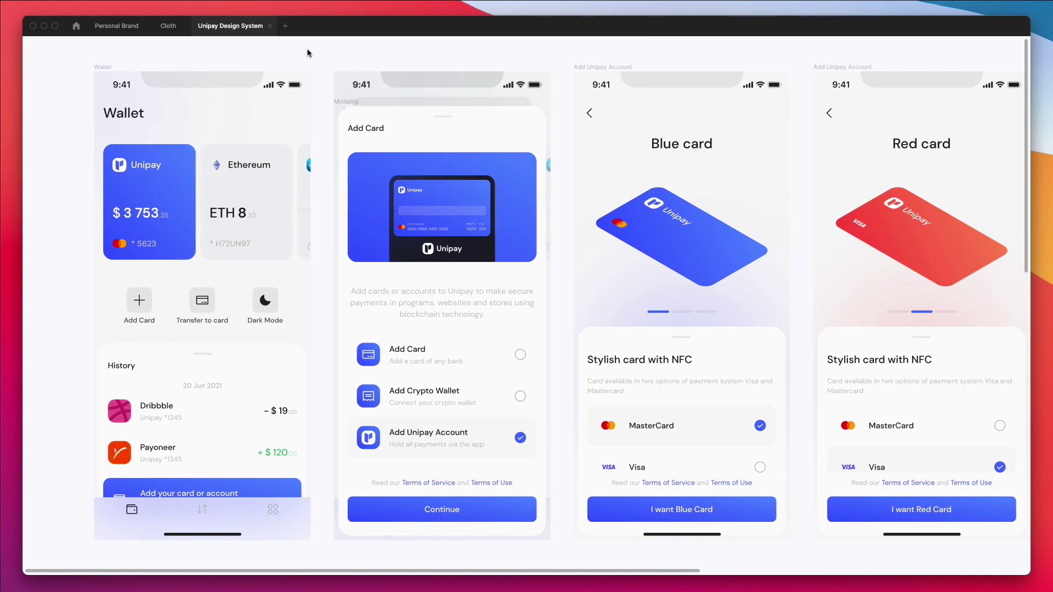
{"action": "scroll", "coordinate": [309, 54], "scroll_direction": "right", "scroll_amount": 10}
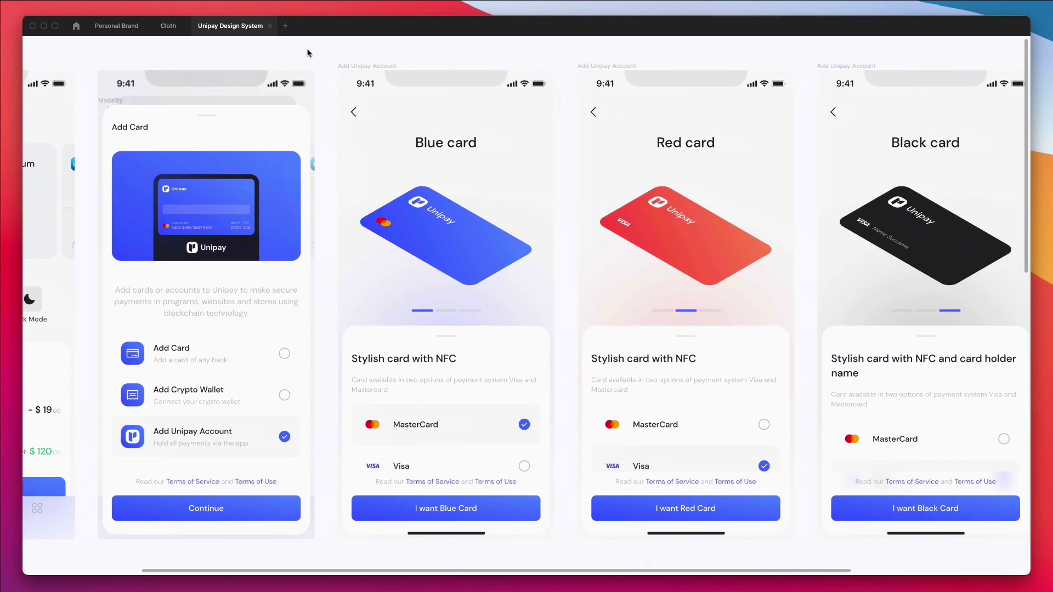
{"action": "scroll", "coordinate": [309, 54], "scroll_direction": "right", "scroll_amount": 10}
{"action": "scroll", "coordinate": [355, 124], "scroll_direction": "up", "scroll_amount": 2}
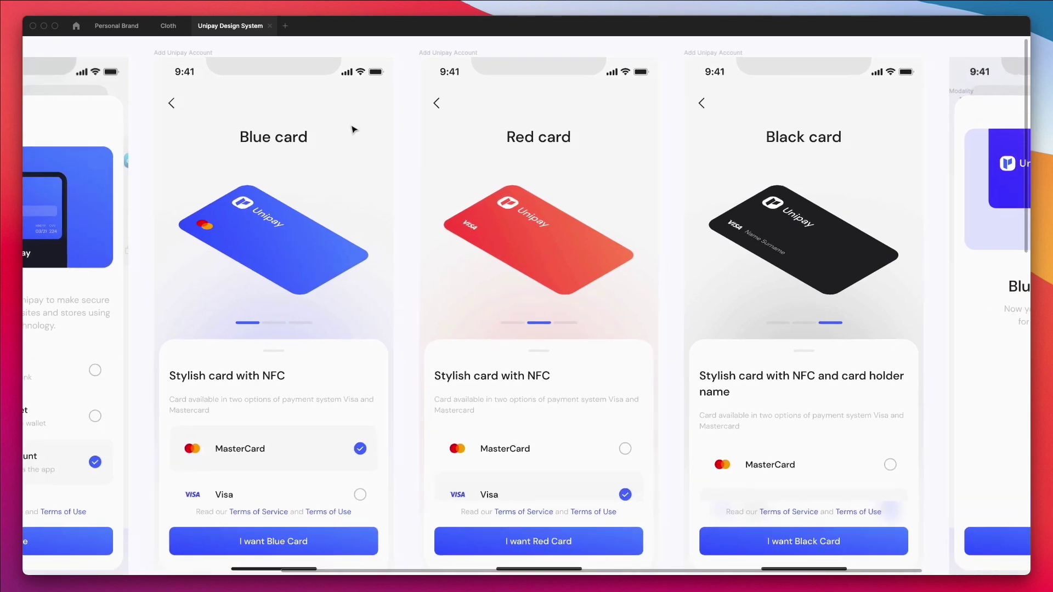
{"action": "scroll", "coordinate": [388, 164], "scroll_direction": "right", "scroll_amount": 2}
{"action": "scroll", "coordinate": [388, 163], "scroll_direction": "down", "scroll_amount": 1}
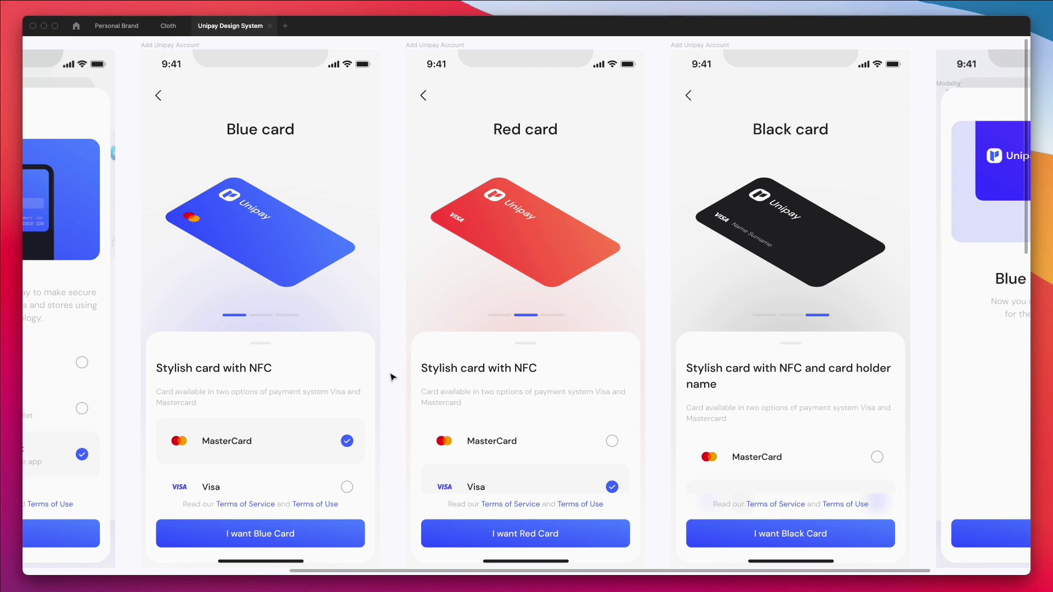
Pan the canvas over to the Blue Card added frame
{"action": "scroll", "coordinate": [391, 378], "scroll_direction": "down", "scroll_amount": 5}
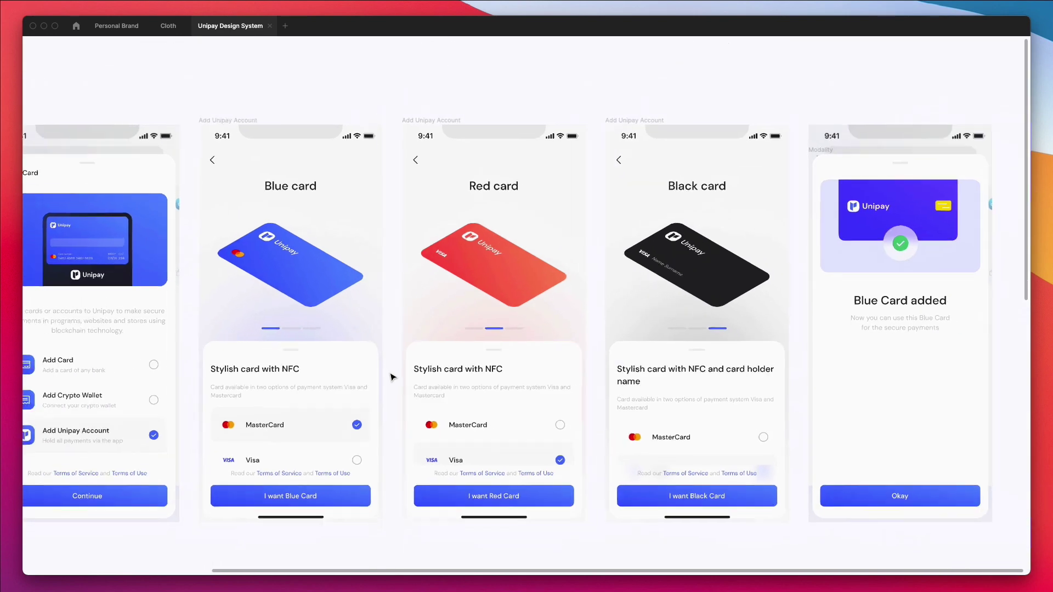
{"action": "scroll", "coordinate": [391, 377], "scroll_direction": "right", "scroll_amount": 3}
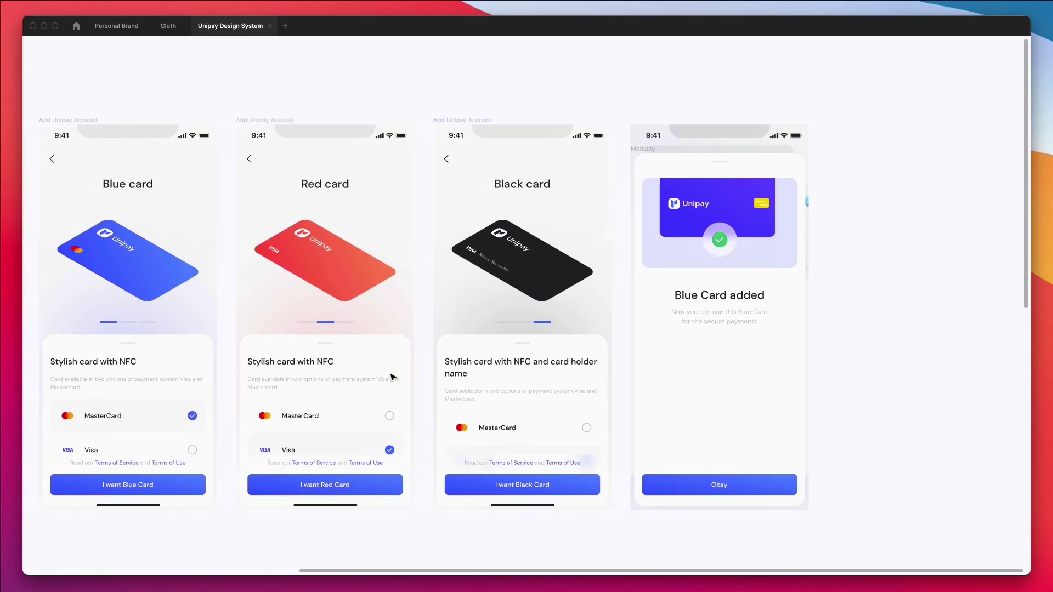
{"action": "scroll", "coordinate": [391, 377], "scroll_direction": "left", "scroll_amount": 3}
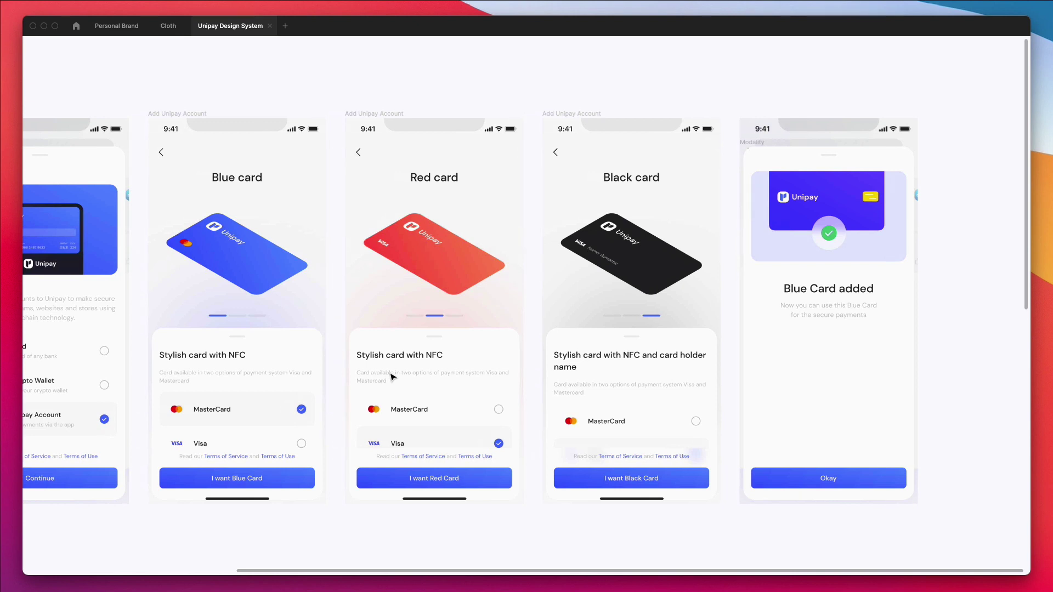
{"action": "scroll", "coordinate": [362, 195], "scroll_direction": "left", "scroll_amount": 3}
Zoom out until every screen group from Splash screen to Statistics is visible
{"action": "scroll", "coordinate": [362, 194], "scroll_direction": "down", "scroll_amount": 1}
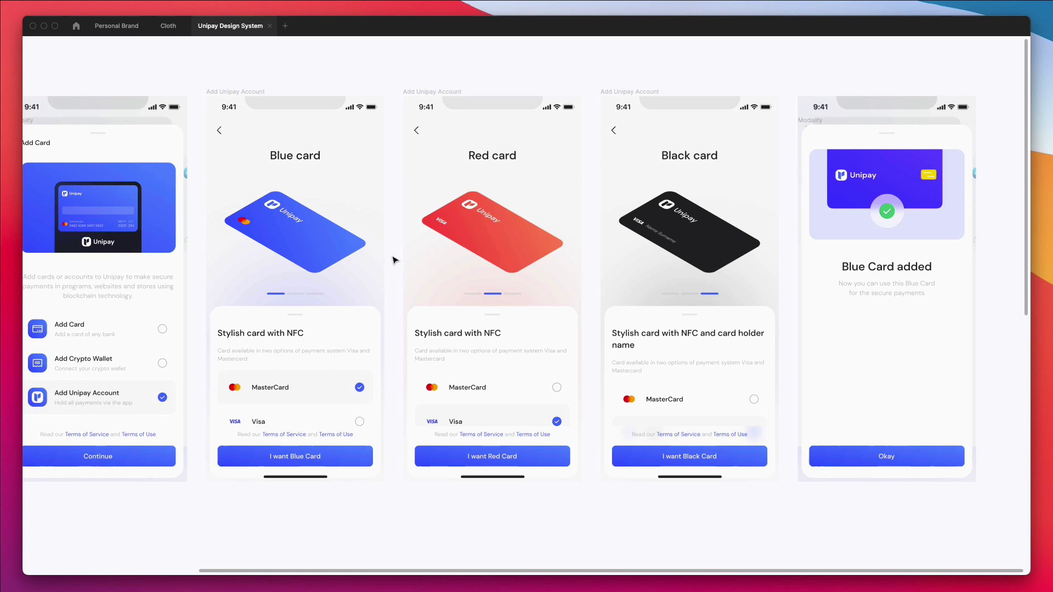
{"action": "scroll", "coordinate": [393, 260], "scroll_direction": "down", "scroll_amount": 10}
{"action": "scroll", "coordinate": [393, 259], "scroll_direction": "up", "scroll_amount": 5}
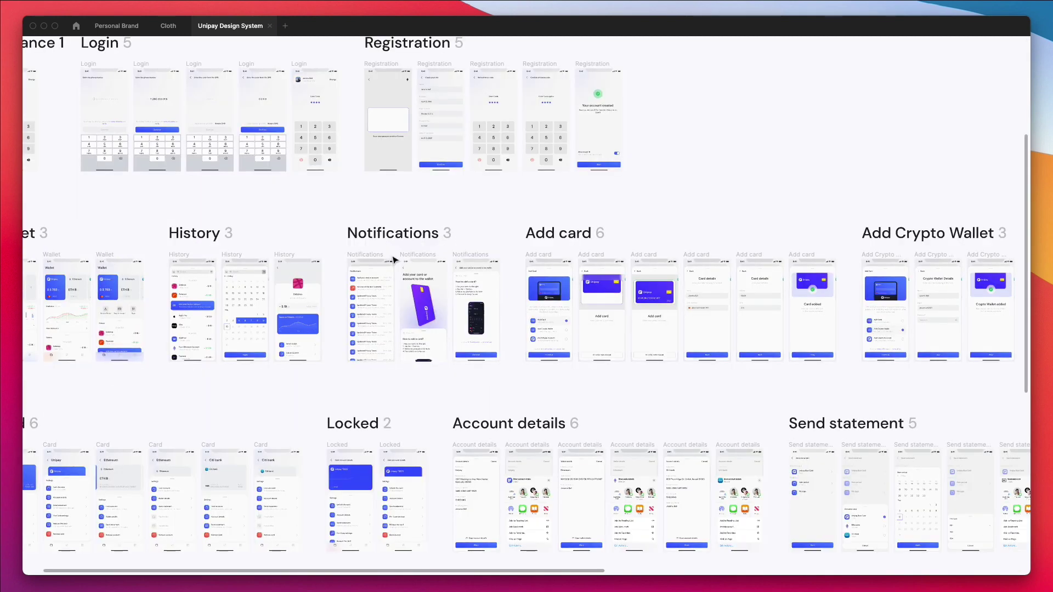
{"action": "scroll", "coordinate": [394, 260], "scroll_direction": "down", "scroll_amount": 5}
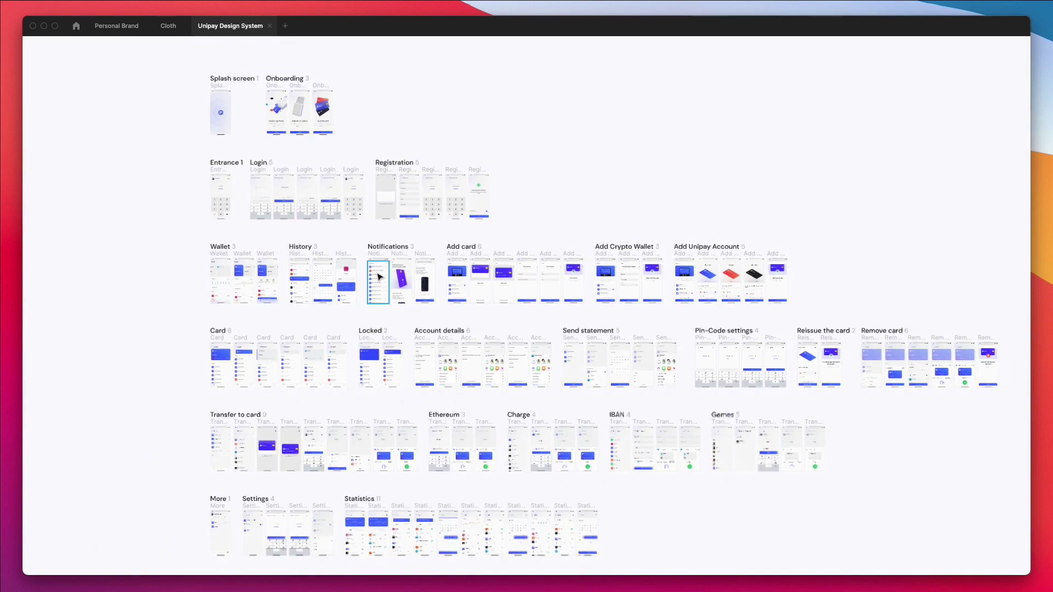
{"action": "scroll", "coordinate": [380, 277], "scroll_direction": "right", "scroll_amount": 2}
{"action": "scroll", "coordinate": [379, 277], "scroll_direction": "down", "scroll_amount": 1}
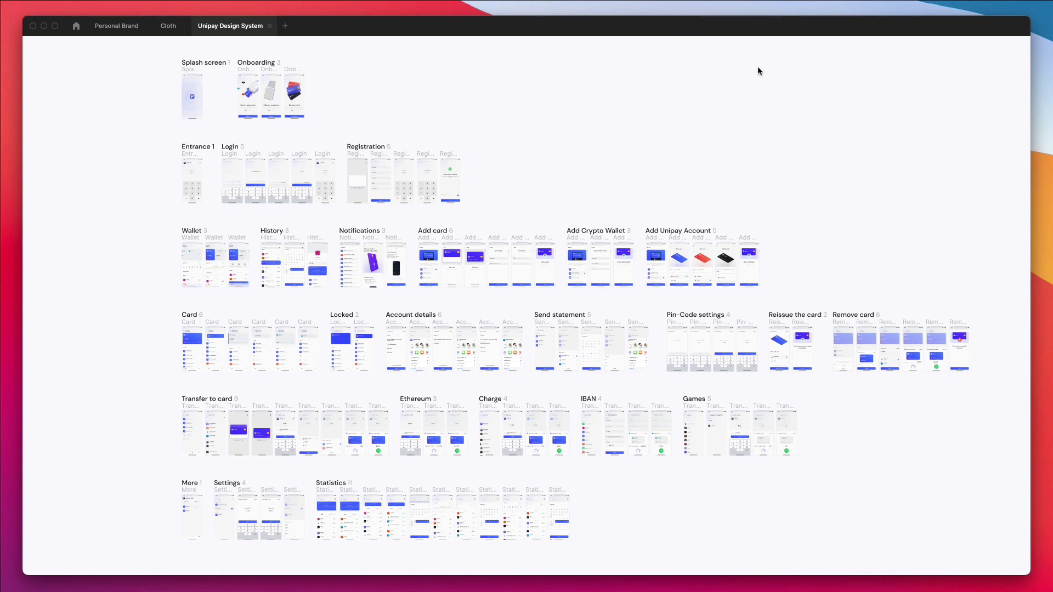
Zoom in from the overview toward the Wallet, History and Notifications groups
{"action": "scroll", "coordinate": [586, 120], "scroll_direction": "right", "scroll_amount": 2}
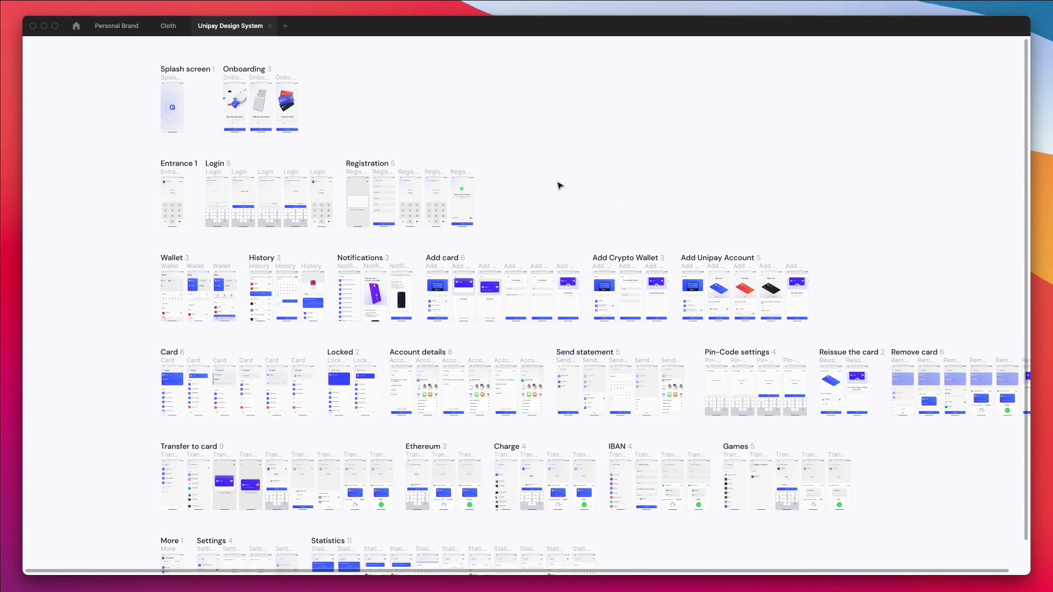
{"action": "scroll", "coordinate": [559, 186], "scroll_direction": "down", "scroll_amount": 1}
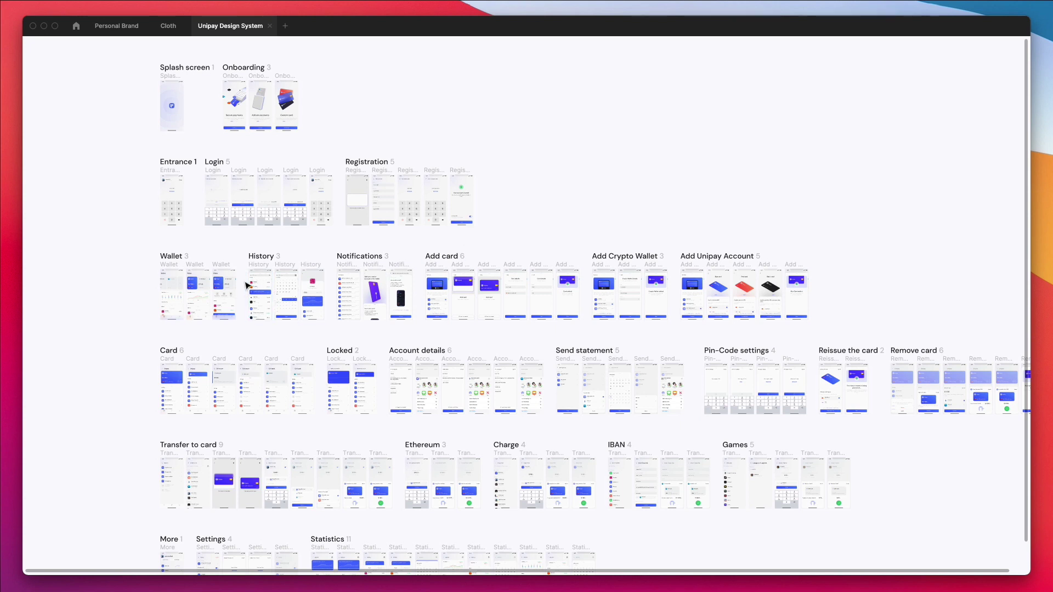
Zoom out of the History and calendar frames
{"action": "scroll", "coordinate": [153, 280], "scroll_direction": "up", "scroll_amount": 10}
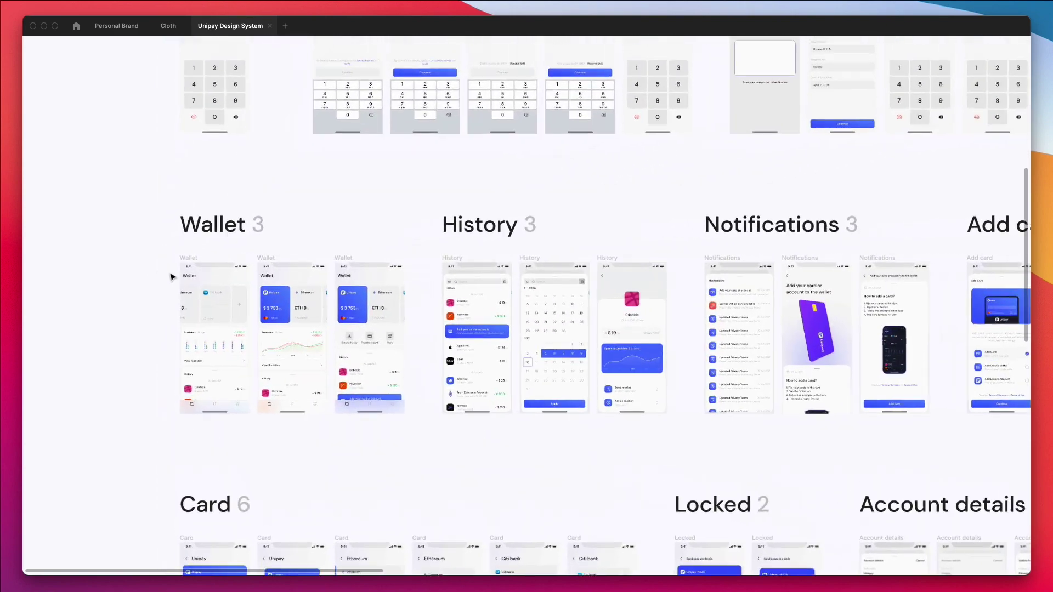
{"action": "scroll", "coordinate": [185, 280], "scroll_direction": "up", "scroll_amount": 10}
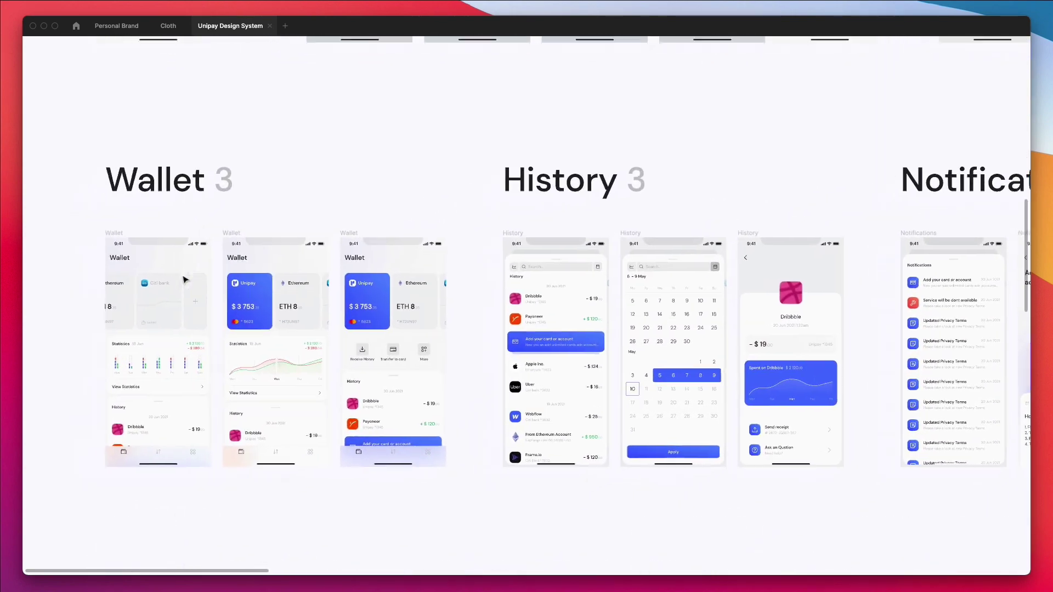
{"action": "scroll", "coordinate": [244, 293], "scroll_direction": "up", "scroll_amount": 5}
{"action": "scroll", "coordinate": [244, 291], "scroll_direction": "down", "scroll_amount": 2}
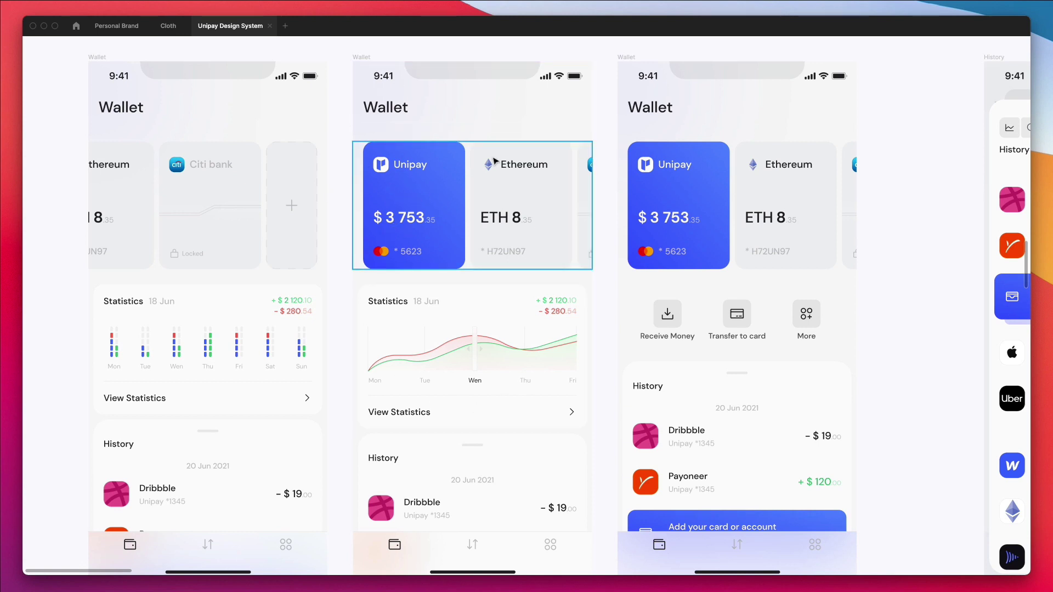
{"action": "scroll", "coordinate": [399, 371], "scroll_direction": "down", "scroll_amount": 1}
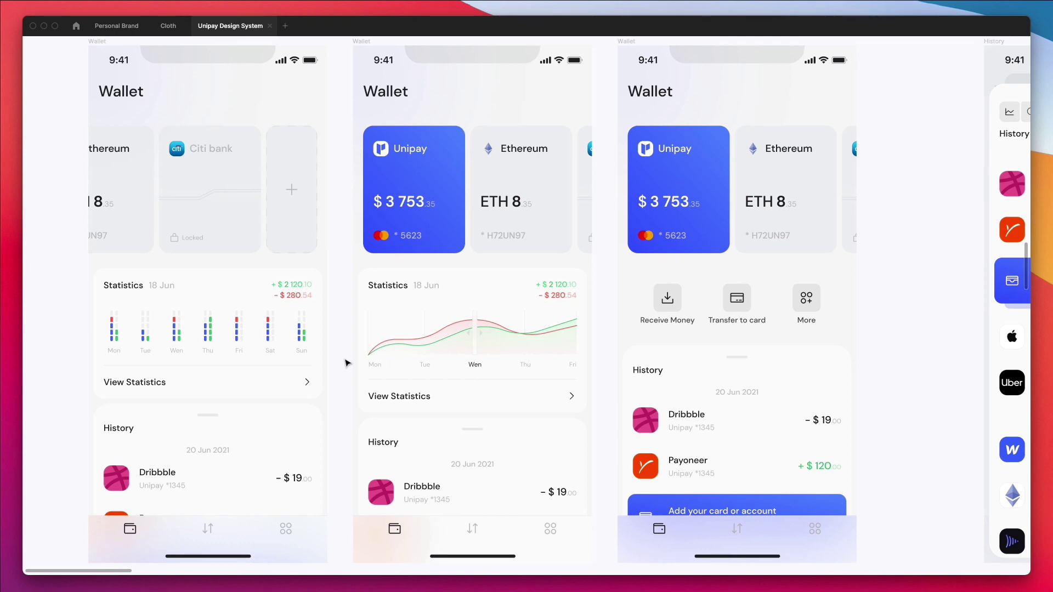
{"action": "scroll", "coordinate": [345, 363], "scroll_direction": "down", "scroll_amount": 2}
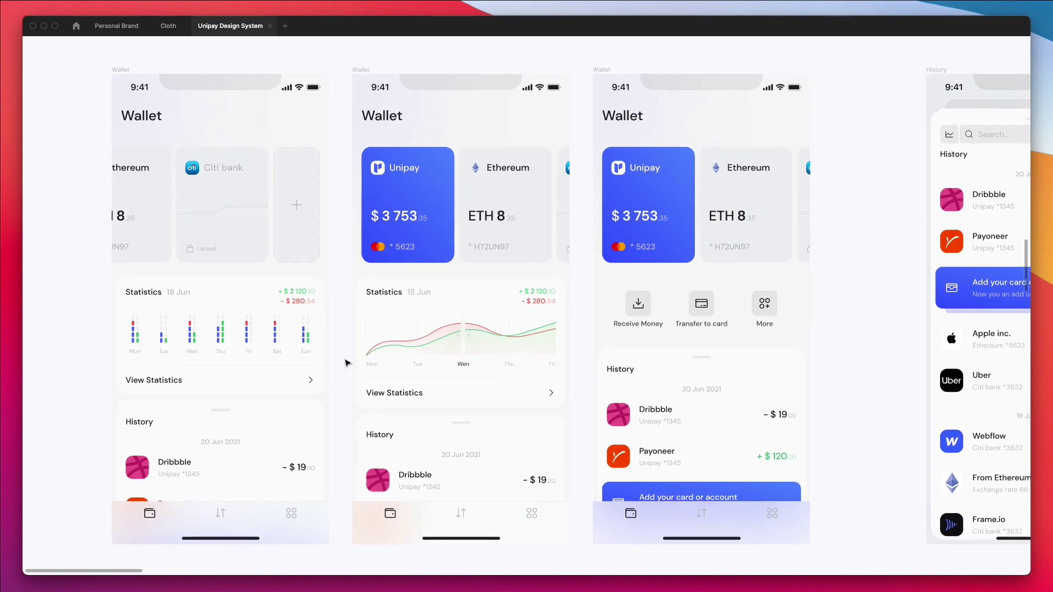
{"action": "scroll", "coordinate": [345, 363], "scroll_direction": "down", "scroll_amount": 1}
{"action": "scroll", "coordinate": [345, 363], "scroll_direction": "down", "scroll_amount": 2}
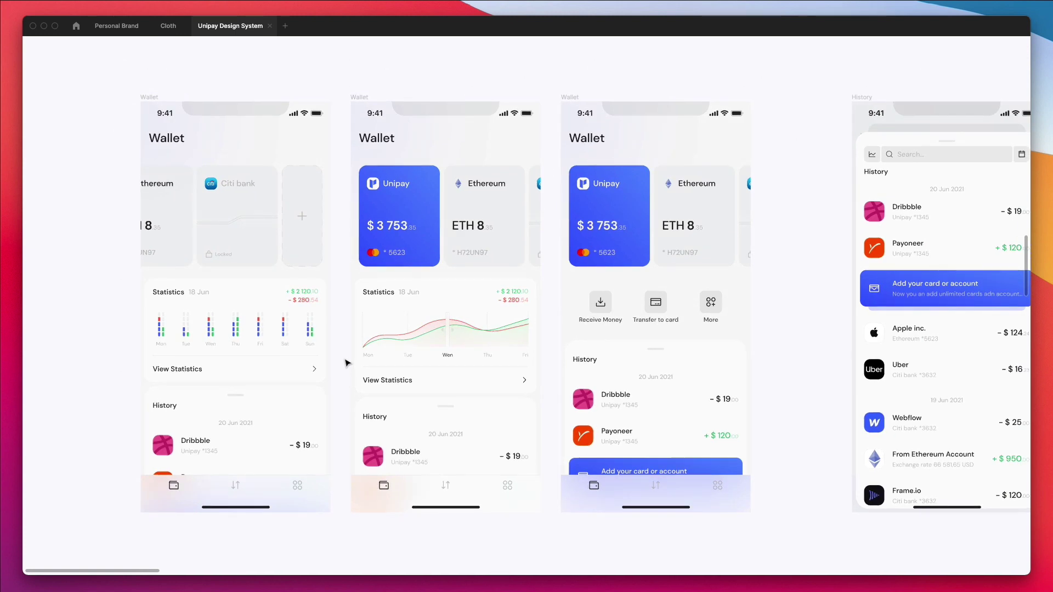
Frame the Wallet, History, Notifications, Card, Locked and Account details groups in one overview
{"action": "scroll", "coordinate": [93, 299], "scroll_direction": "right", "scroll_amount": 10}
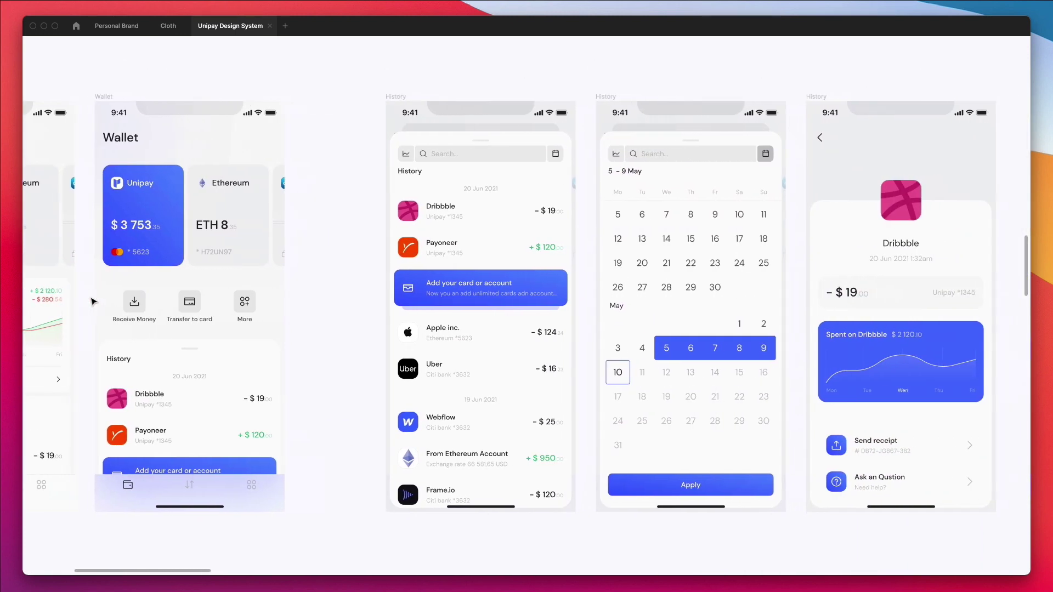
{"action": "scroll", "coordinate": [93, 301], "scroll_direction": "right", "scroll_amount": 2}
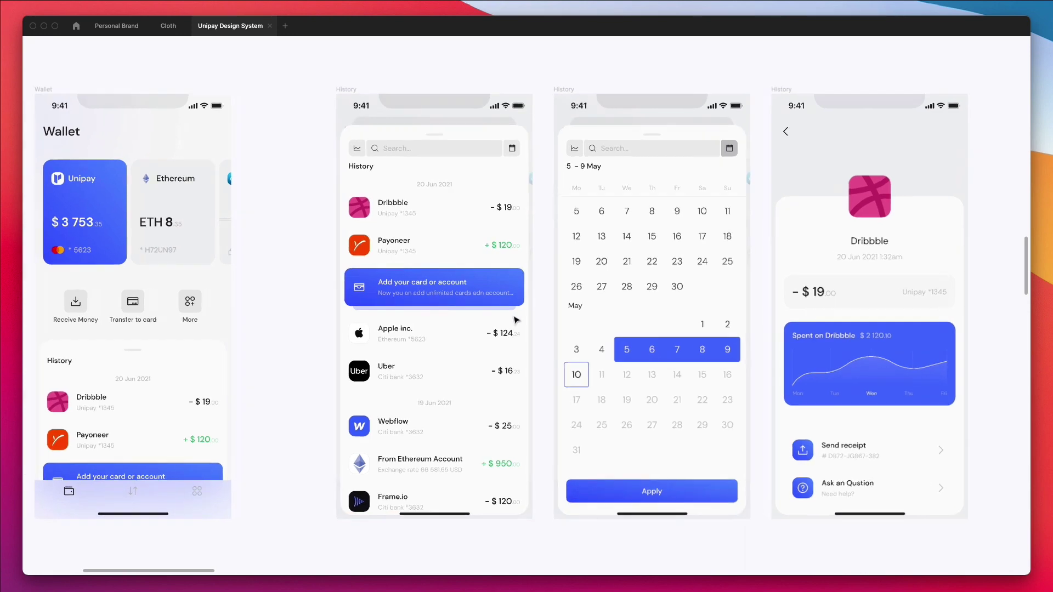
{"action": "scroll", "coordinate": [515, 319], "scroll_direction": "up", "scroll_amount": 5, "text": "ctrl"}
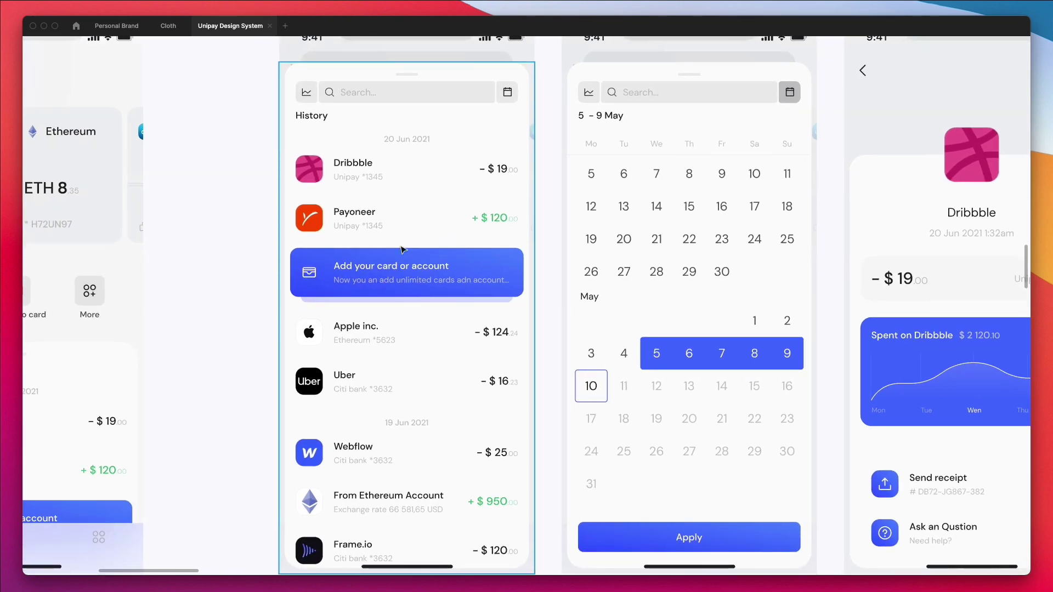
{"action": "scroll", "coordinate": [391, 258], "scroll_direction": "right", "scroll_amount": 3}
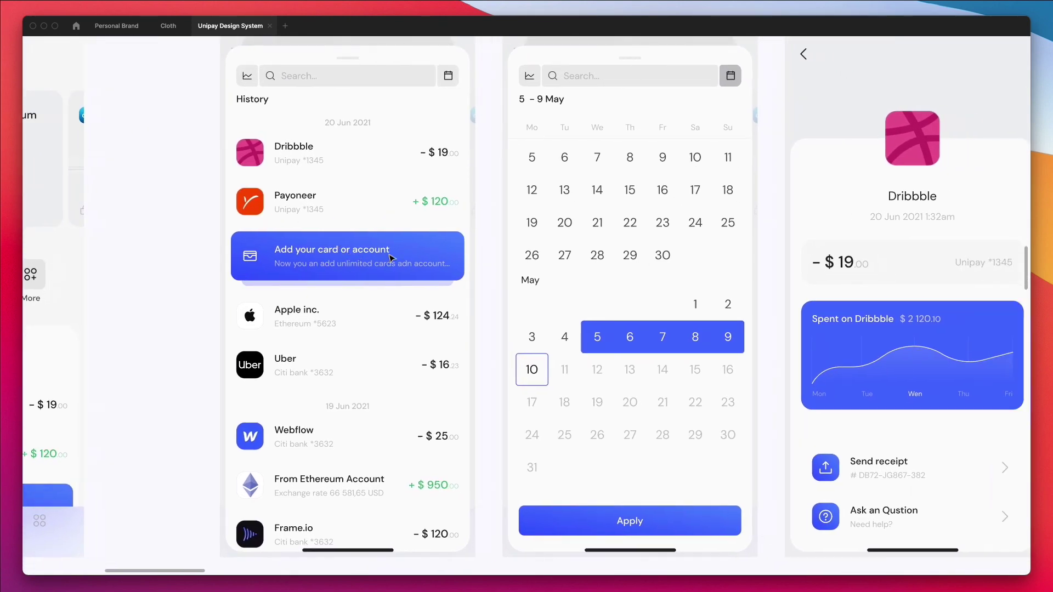
{"action": "scroll", "coordinate": [391, 258], "scroll_direction": "right", "scroll_amount": 1}
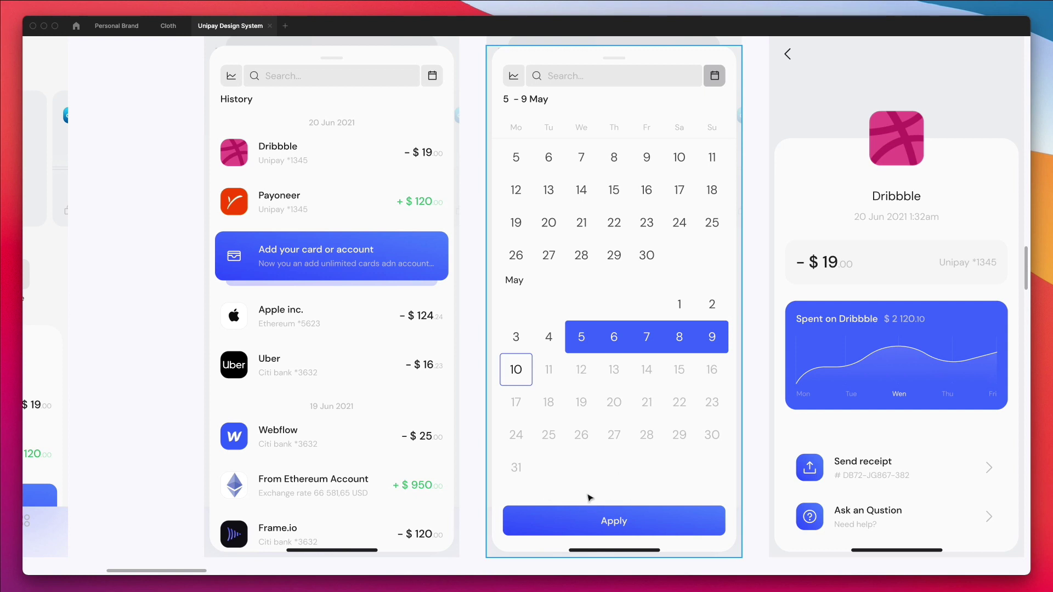
{"action": "scroll", "coordinate": [598, 499], "scroll_direction": "down", "scroll_amount": 2}
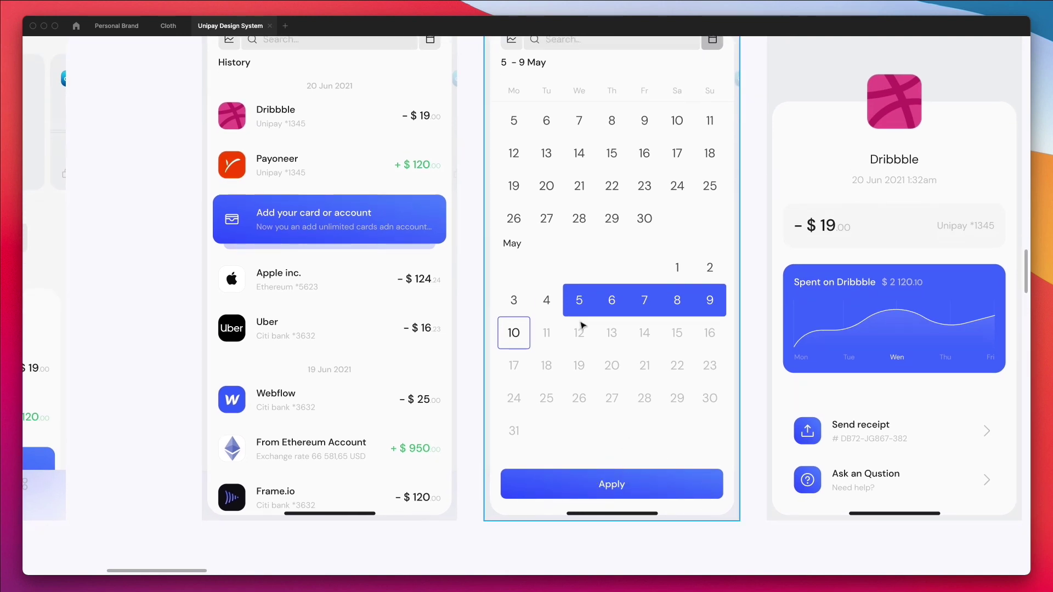
{"action": "scroll", "coordinate": [672, 303], "scroll_direction": "right", "scroll_amount": 5}
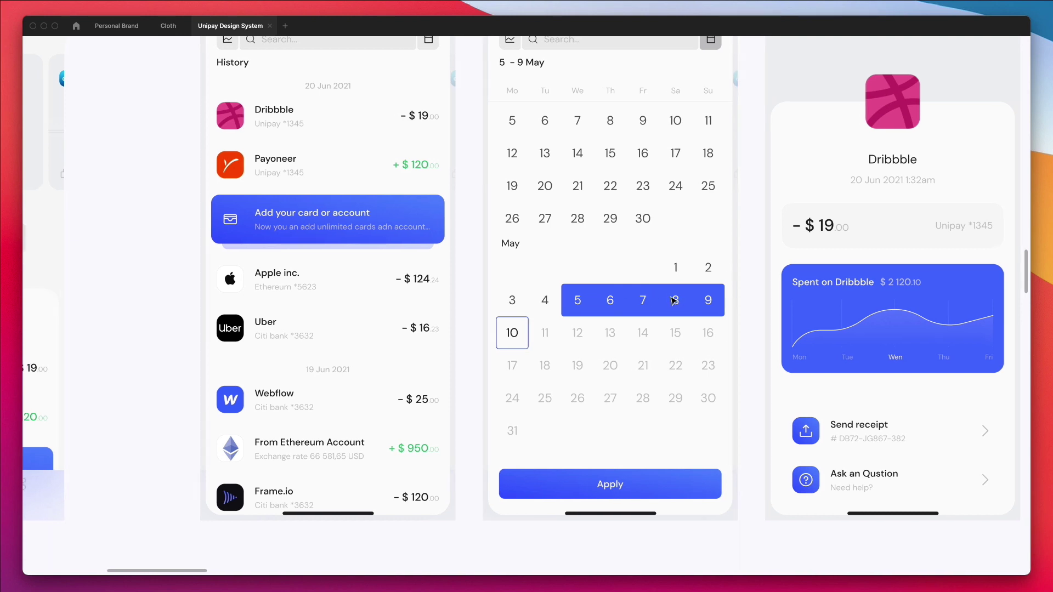
{"action": "scroll", "coordinate": [673, 301], "scroll_direction": "up", "scroll_amount": 2}
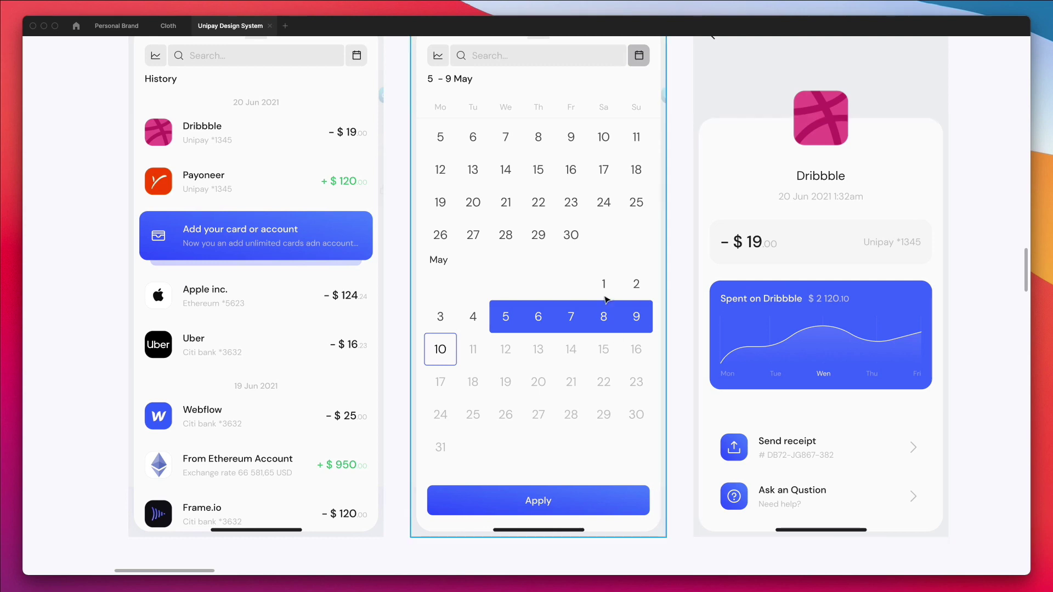
{"action": "scroll", "coordinate": [630, 308], "scroll_direction": "up", "scroll_amount": 2}
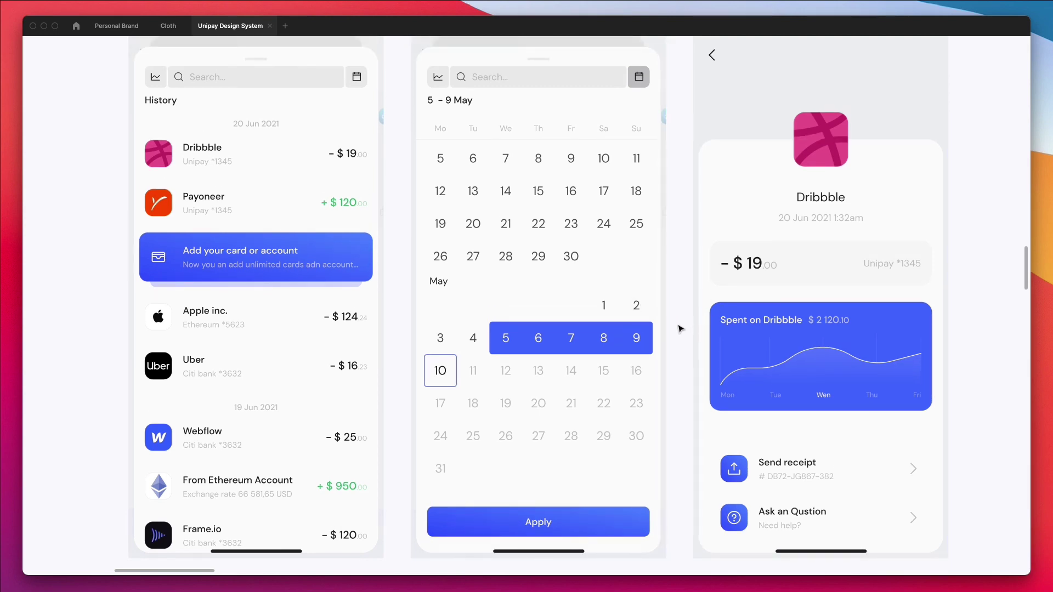
{"action": "scroll", "coordinate": [680, 328], "scroll_direction": "down", "scroll_amount": 3}
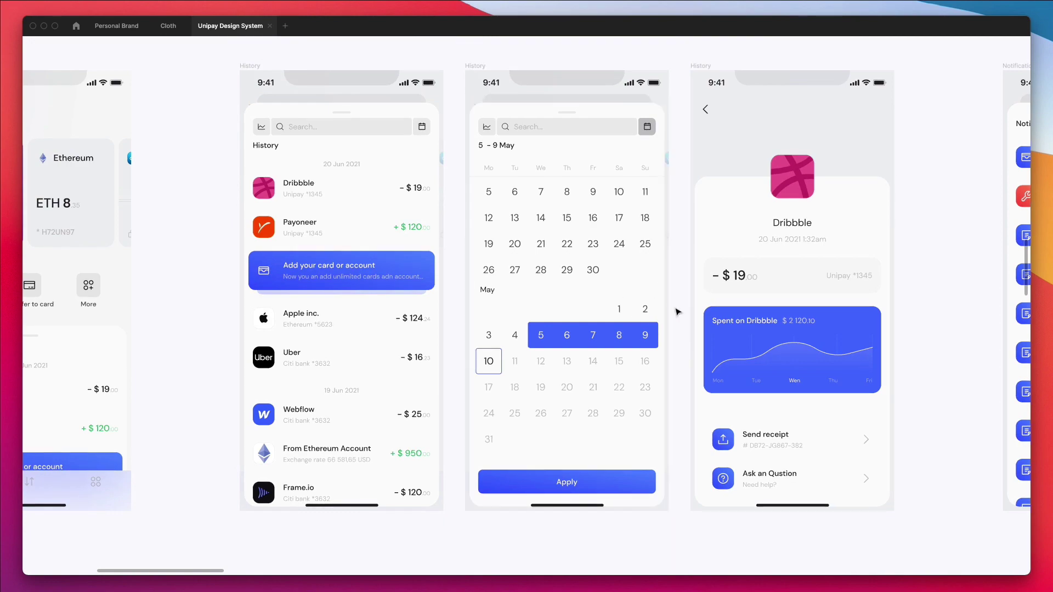
{"action": "scroll", "coordinate": [676, 315], "scroll_direction": "down", "scroll_amount": 5}
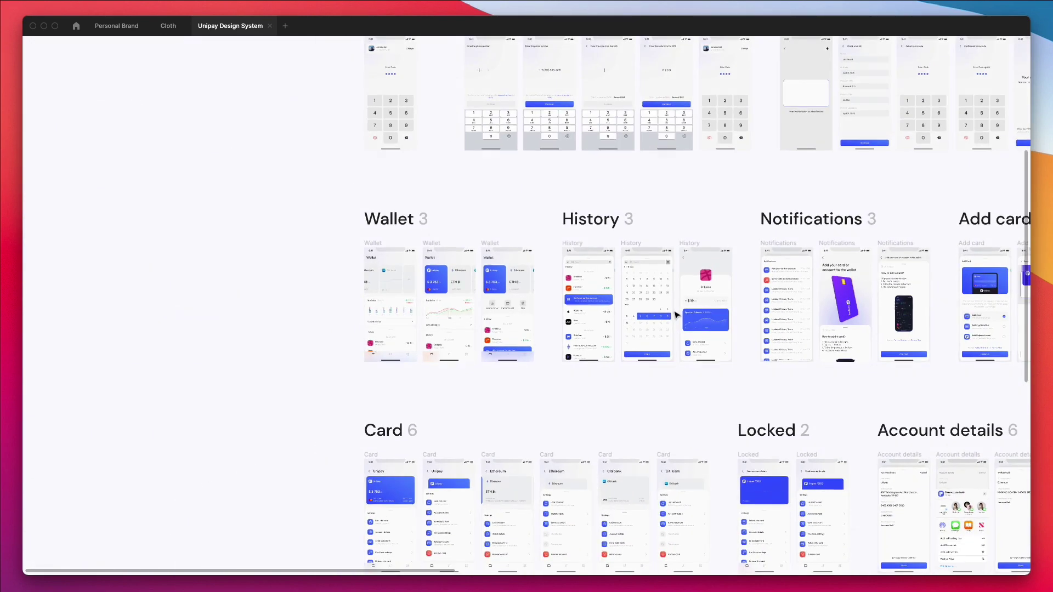
Zoom in on the Account details share sheets and Ethereum and Citi bank detail screens
{"action": "scroll", "coordinate": [677, 315], "scroll_direction": "right", "scroll_amount": 3}
{"action": "scroll", "coordinate": [677, 315], "scroll_direction": "right", "scroll_amount": 3}
{"action": "scroll", "coordinate": [669, 274], "scroll_direction": "down", "scroll_amount": 3}
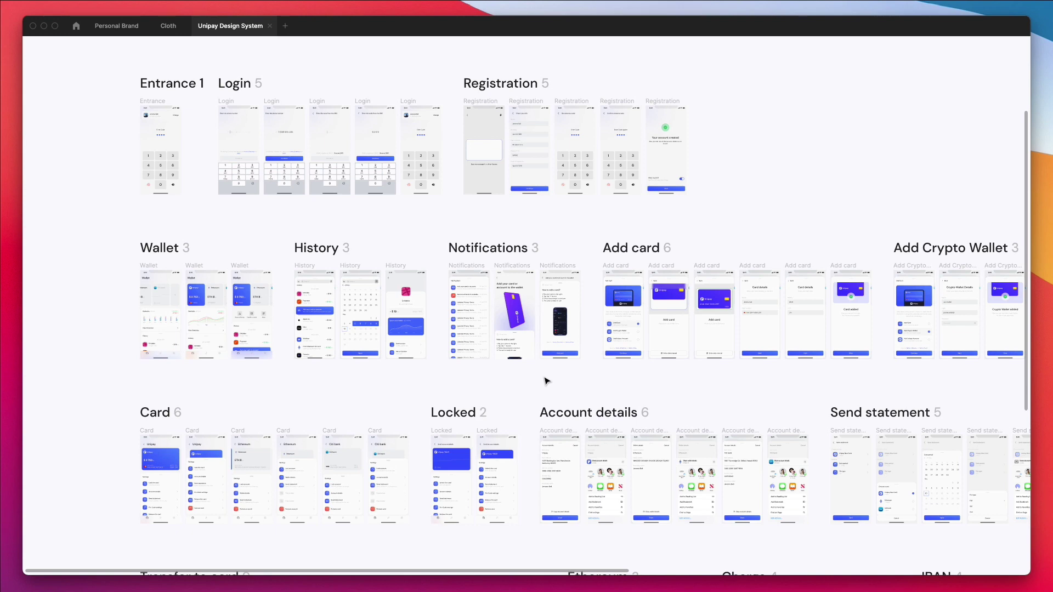
{"action": "scroll", "coordinate": [541, 376], "scroll_direction": "down", "scroll_amount": 5}
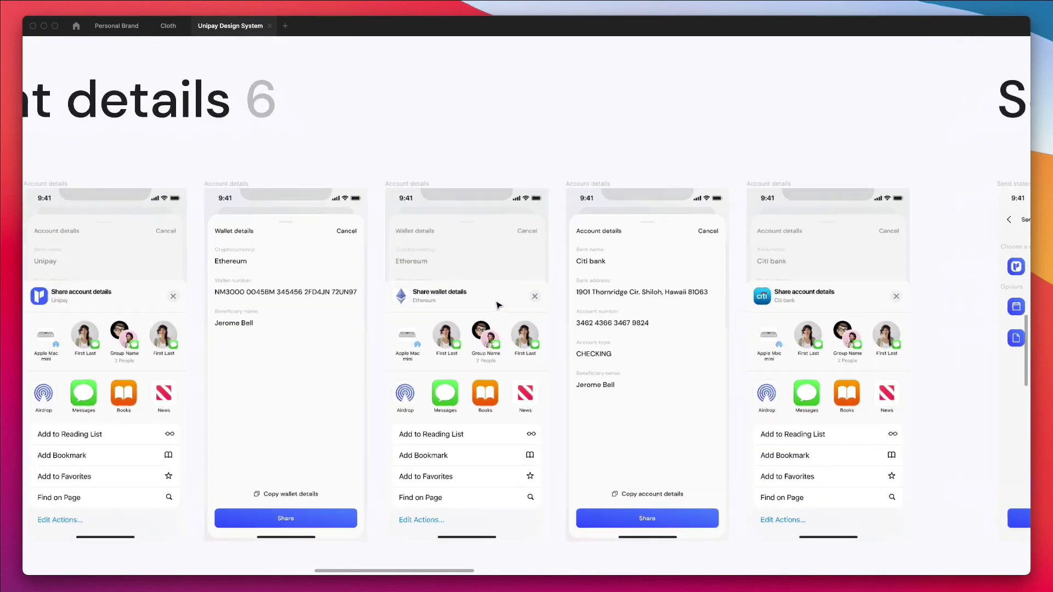
Scroll left past the wallet and bank details to the Locked Send account details frame
{"action": "scroll", "coordinate": [494, 305], "scroll_direction": "down", "scroll_amount": 2}
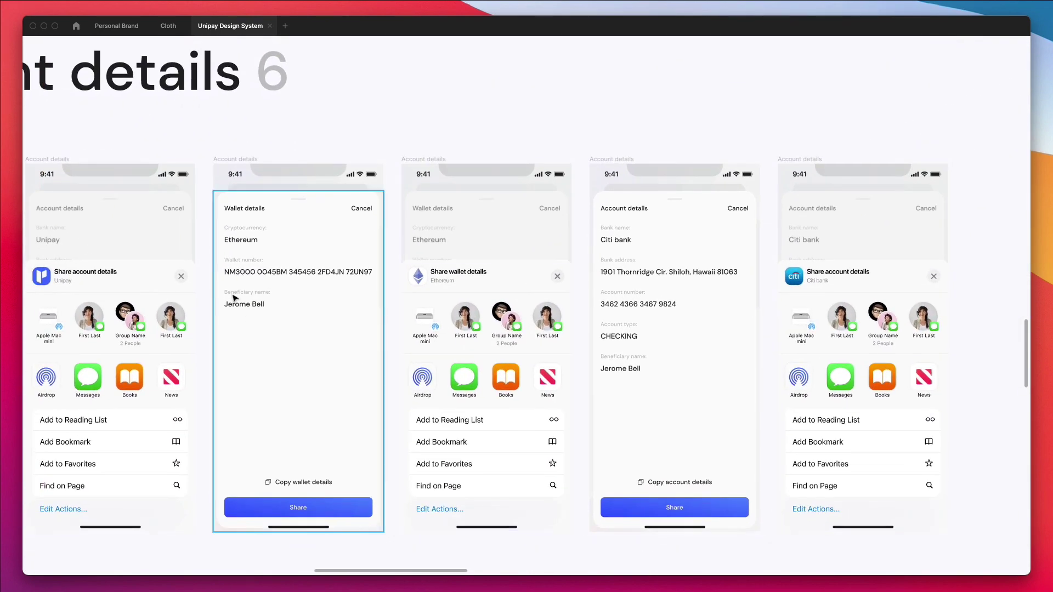
{"action": "scroll", "coordinate": [350, 327], "scroll_direction": "up", "scroll_amount": 4}
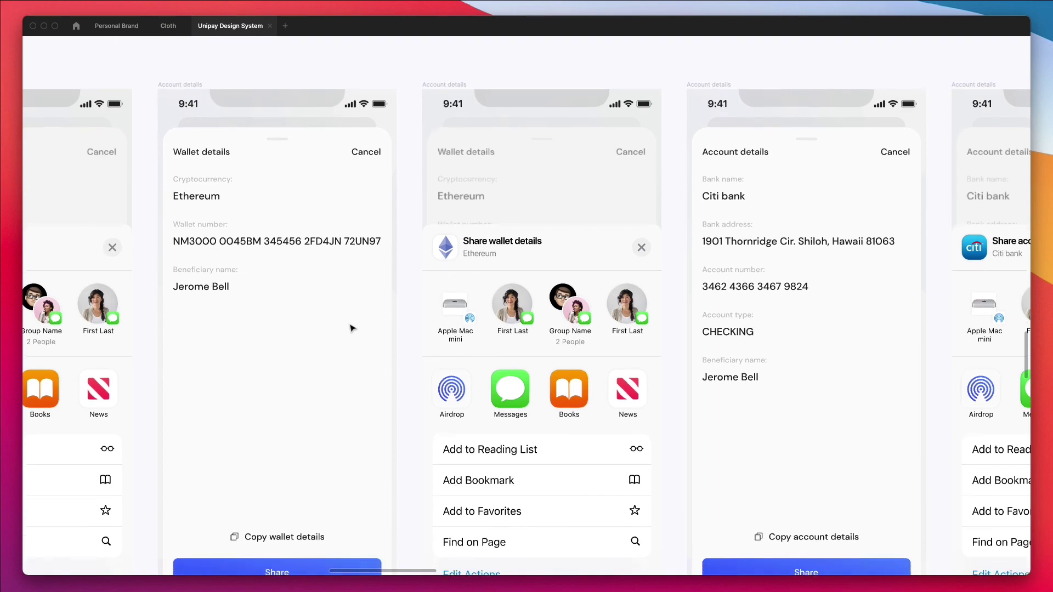
{"action": "scroll", "coordinate": [351, 328], "scroll_direction": "down", "scroll_amount": 3}
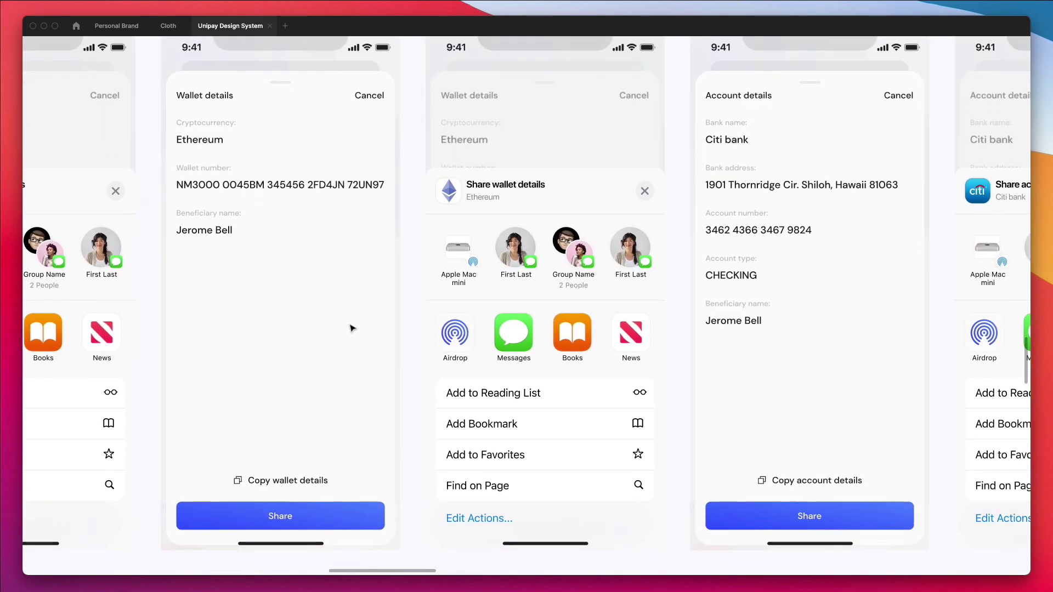
{"action": "scroll", "coordinate": [351, 328], "scroll_direction": "down", "scroll_amount": 2}
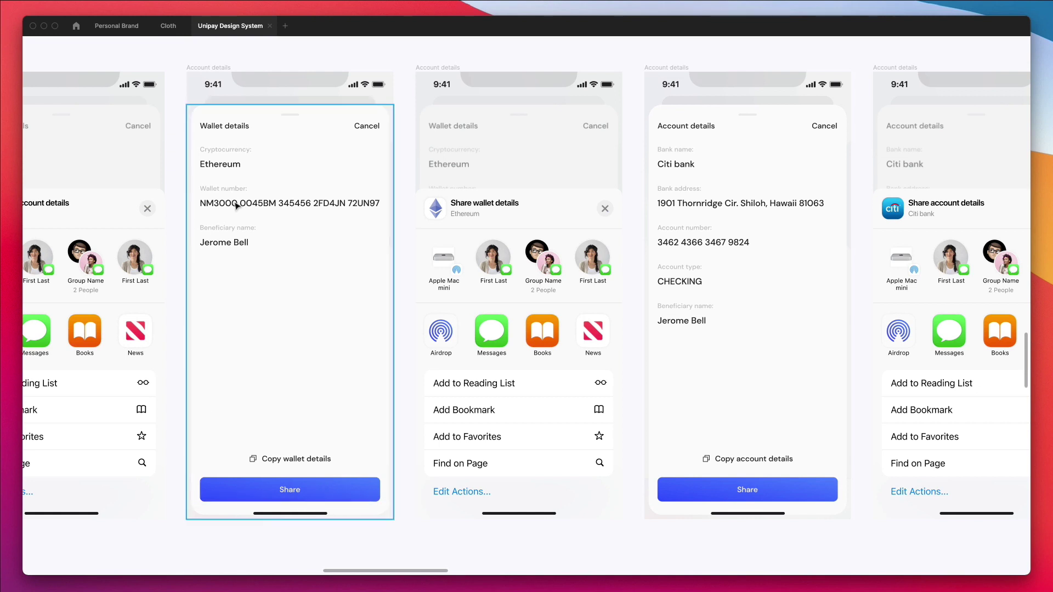
{"action": "scroll", "coordinate": [222, 222], "scroll_direction": "left", "scroll_amount": 3}
{"action": "scroll", "coordinate": [222, 222], "scroll_direction": "left", "scroll_amount": 2}
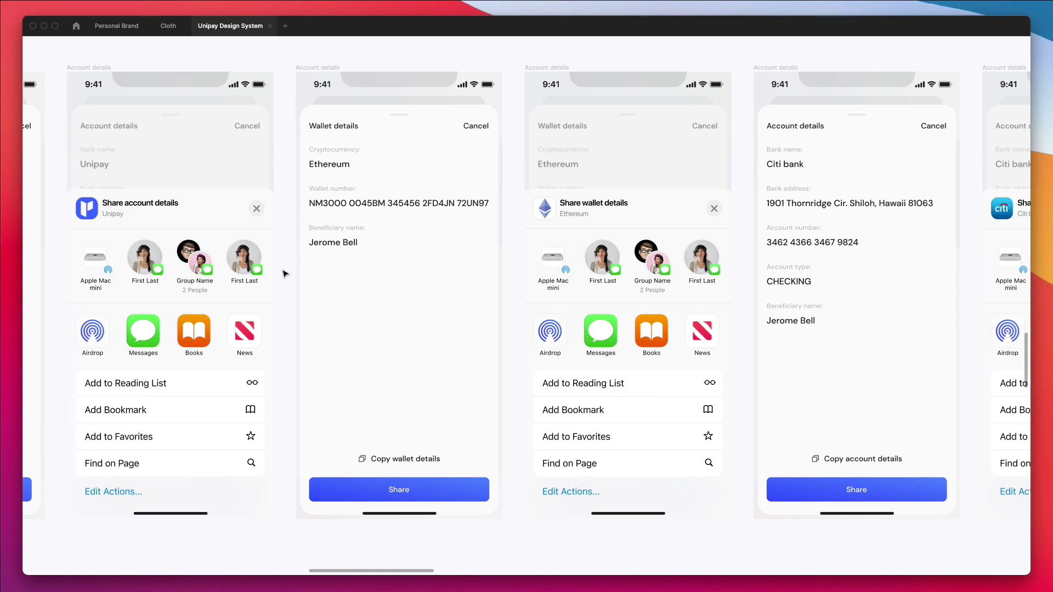
{"action": "scroll", "coordinate": [285, 279], "scroll_direction": "up", "scroll_amount": 1}
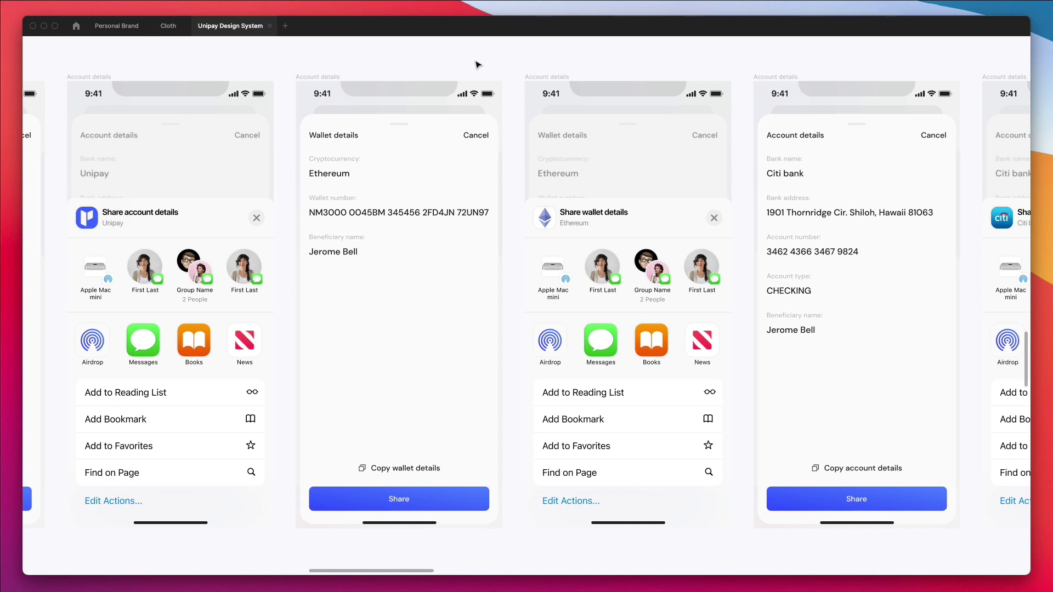
{"action": "scroll", "coordinate": [477, 64], "scroll_direction": "left", "scroll_amount": 5}
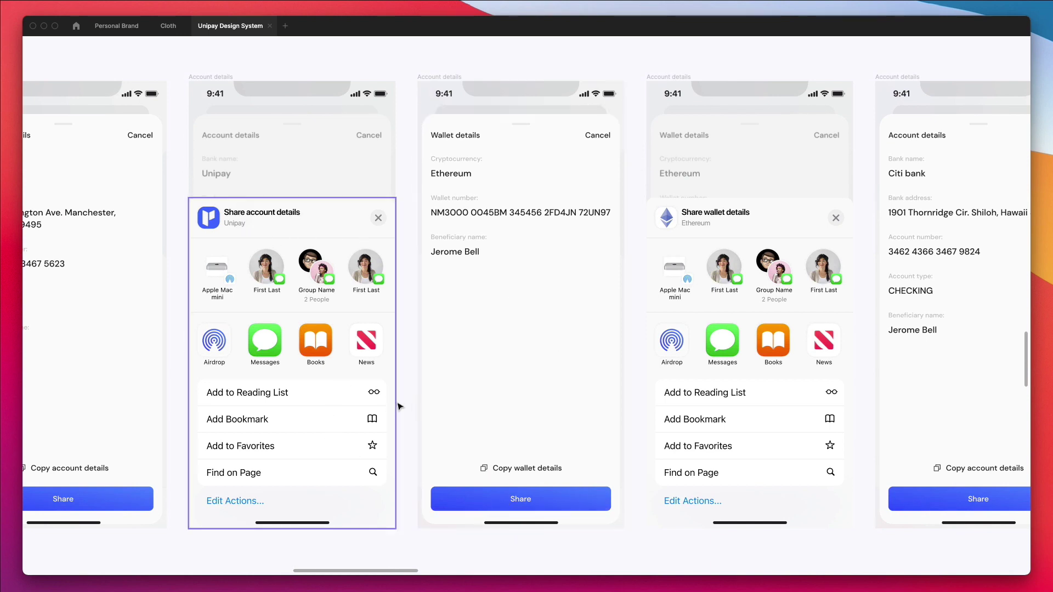
{"action": "scroll", "coordinate": [413, 402], "scroll_direction": "left", "scroll_amount": 3}
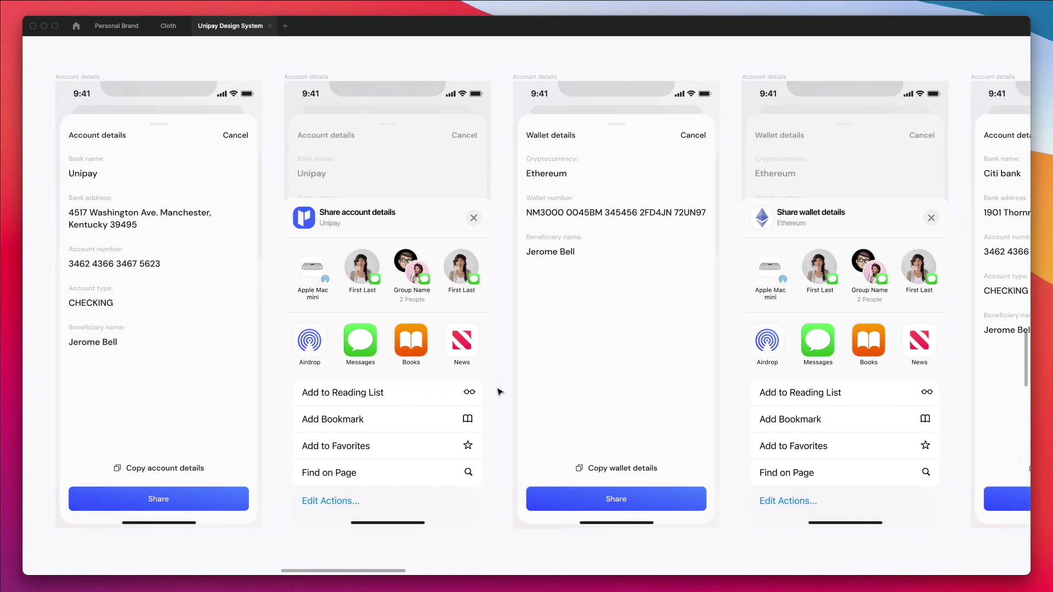
{"action": "scroll", "coordinate": [508, 282], "scroll_direction": "left", "scroll_amount": 5}
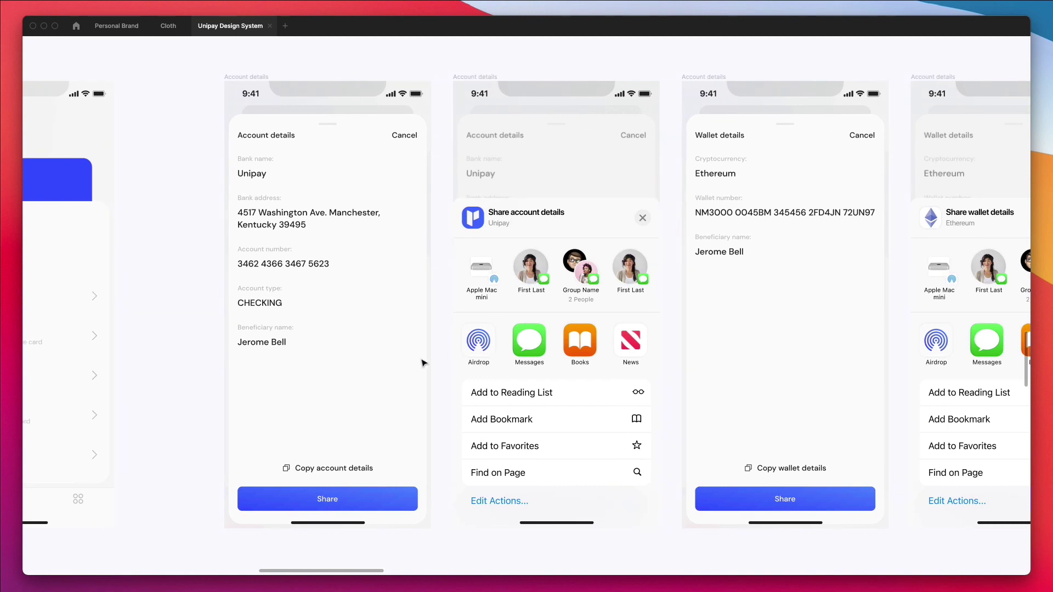
{"action": "scroll", "coordinate": [451, 339], "scroll_direction": "left", "scroll_amount": 5}
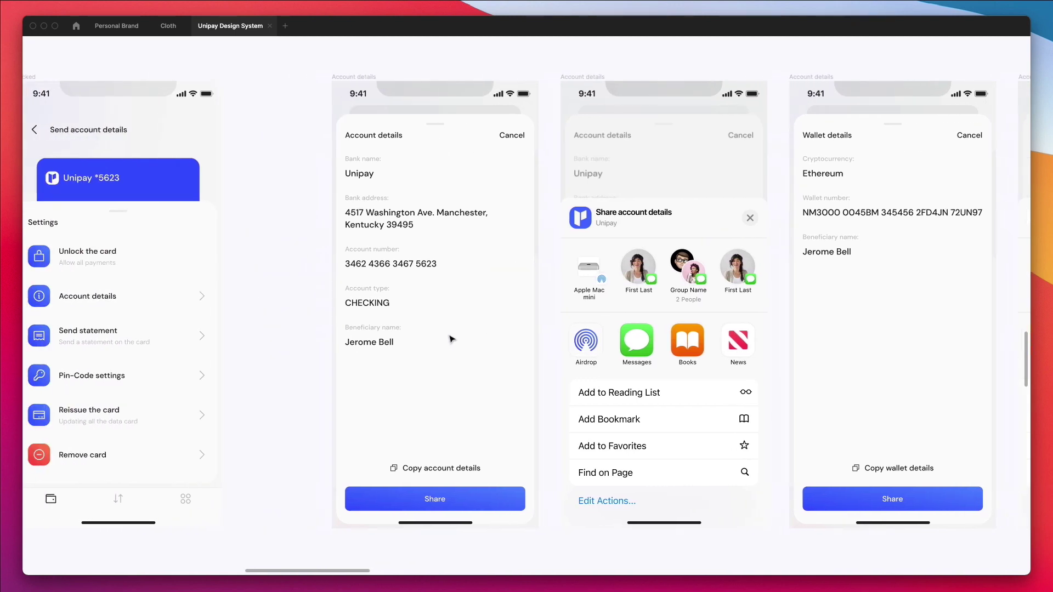
Scroll left past the Locked and Citi bank frames to the Unipay and Ethereum Card screens
{"action": "scroll", "coordinate": [349, 348], "scroll_direction": "left", "scroll_amount": 5}
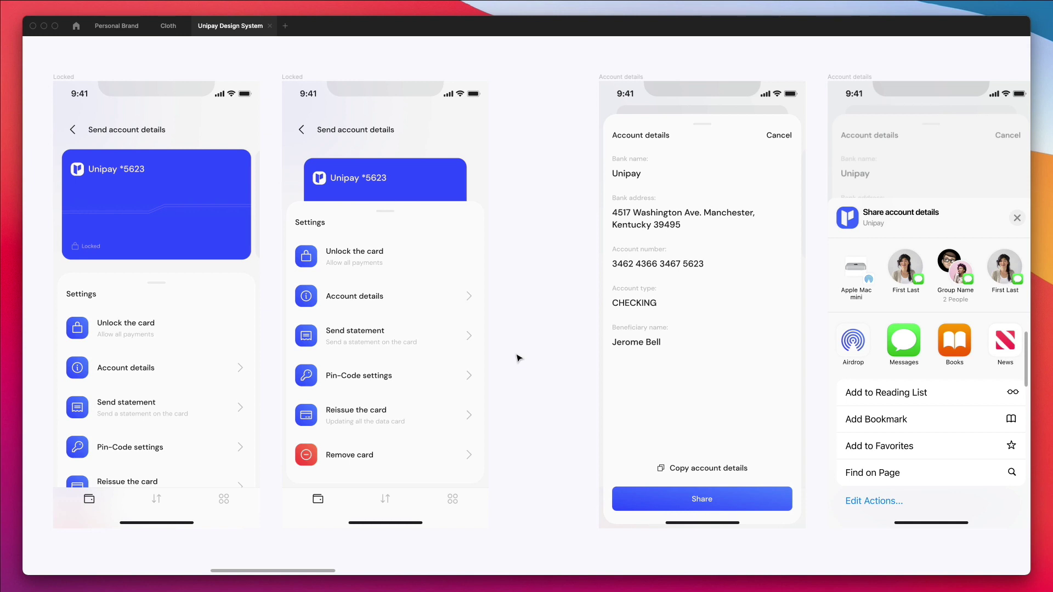
{"action": "scroll", "coordinate": [518, 358], "scroll_direction": "left", "scroll_amount": 8}
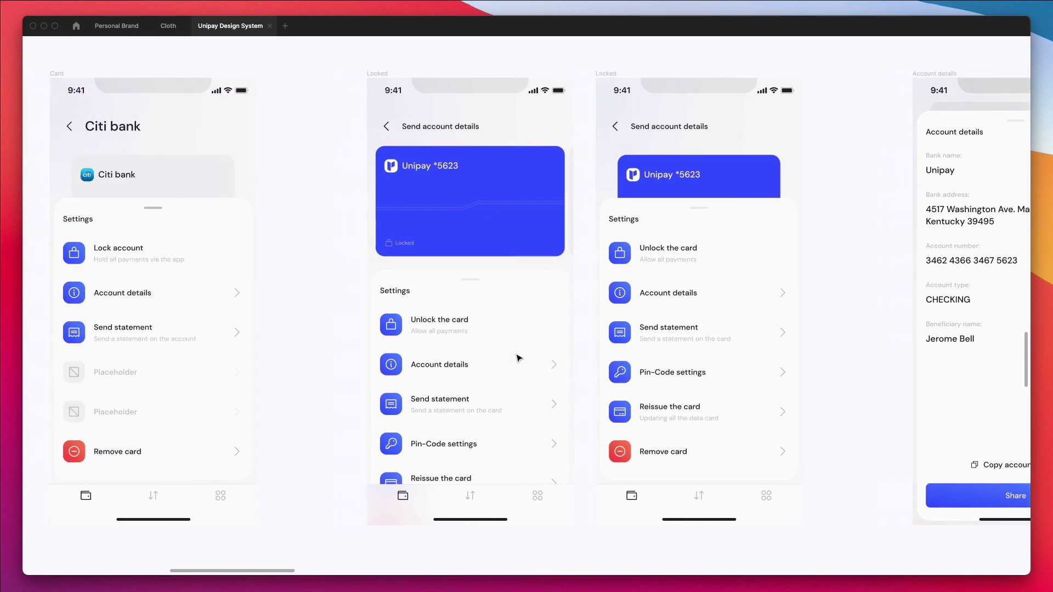
{"action": "scroll", "coordinate": [518, 358], "scroll_direction": "left", "scroll_amount": 3}
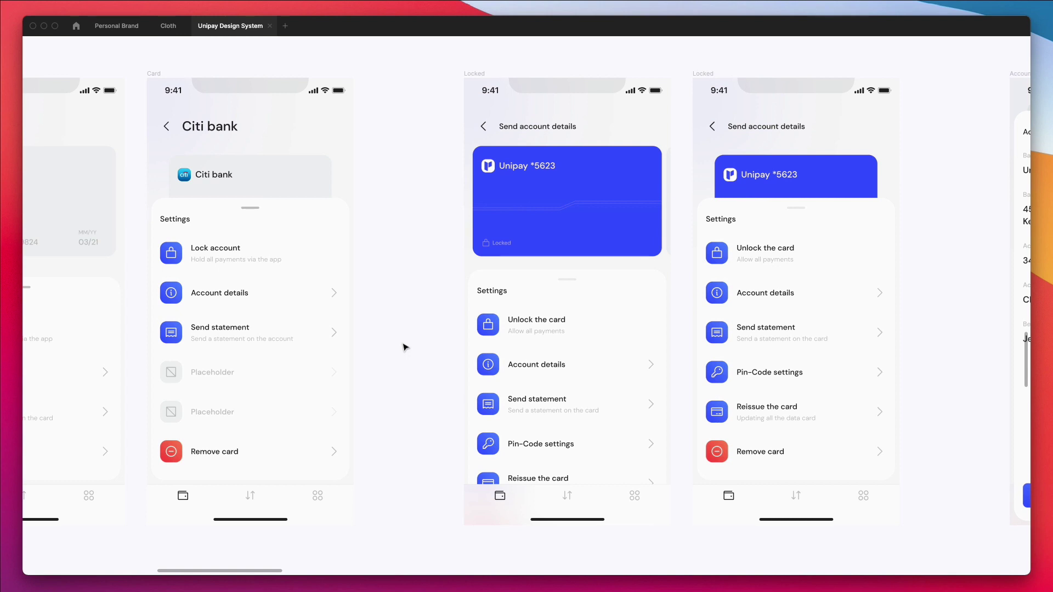
{"action": "scroll", "coordinate": [404, 346], "scroll_direction": "left", "scroll_amount": 4}
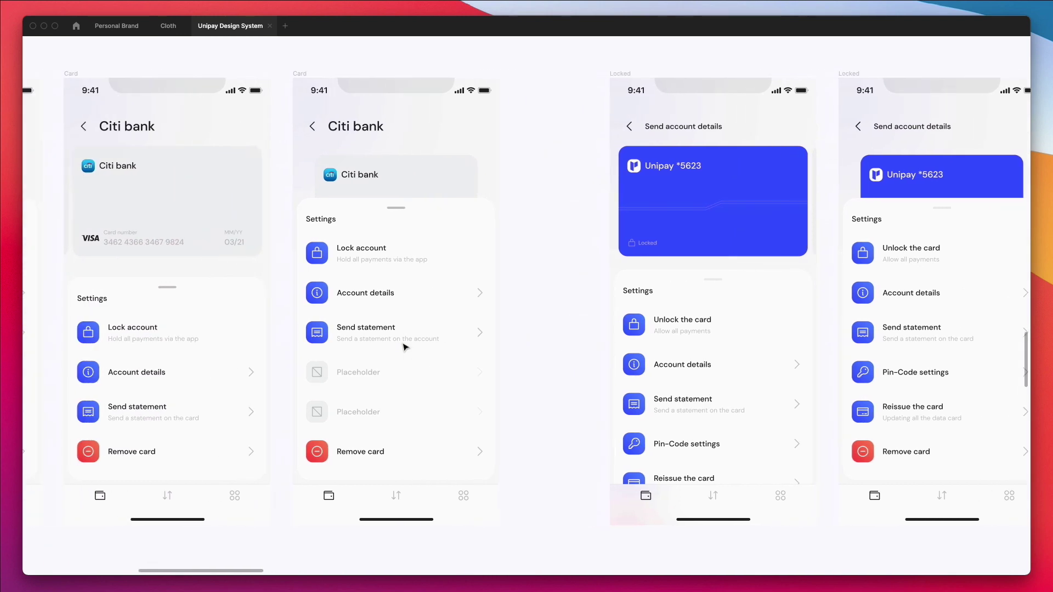
{"action": "scroll", "coordinate": [404, 346], "scroll_direction": "left", "scroll_amount": 4}
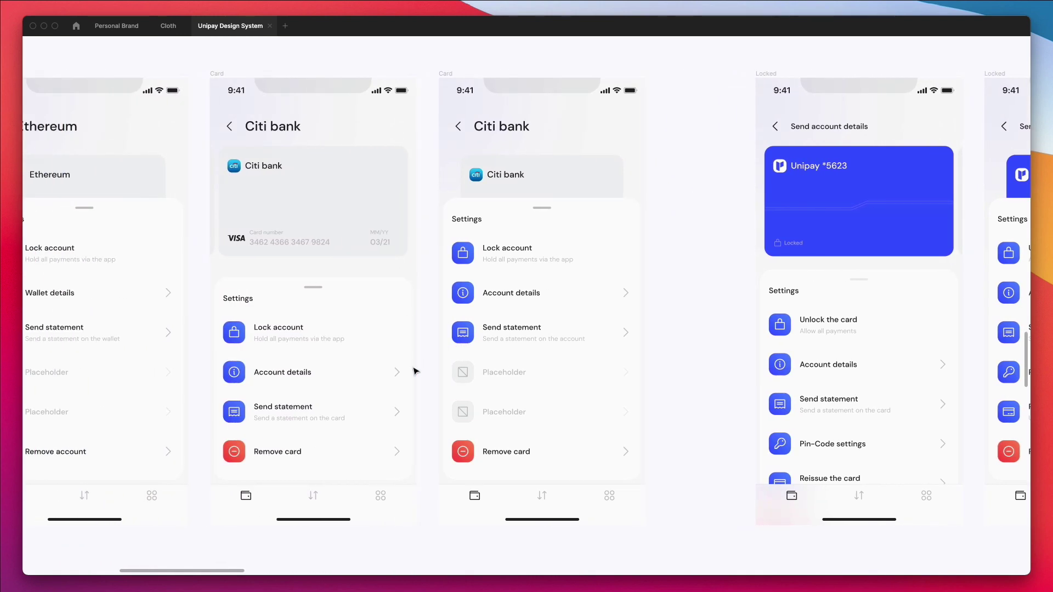
{"action": "scroll", "coordinate": [430, 360], "scroll_direction": "left", "scroll_amount": 10}
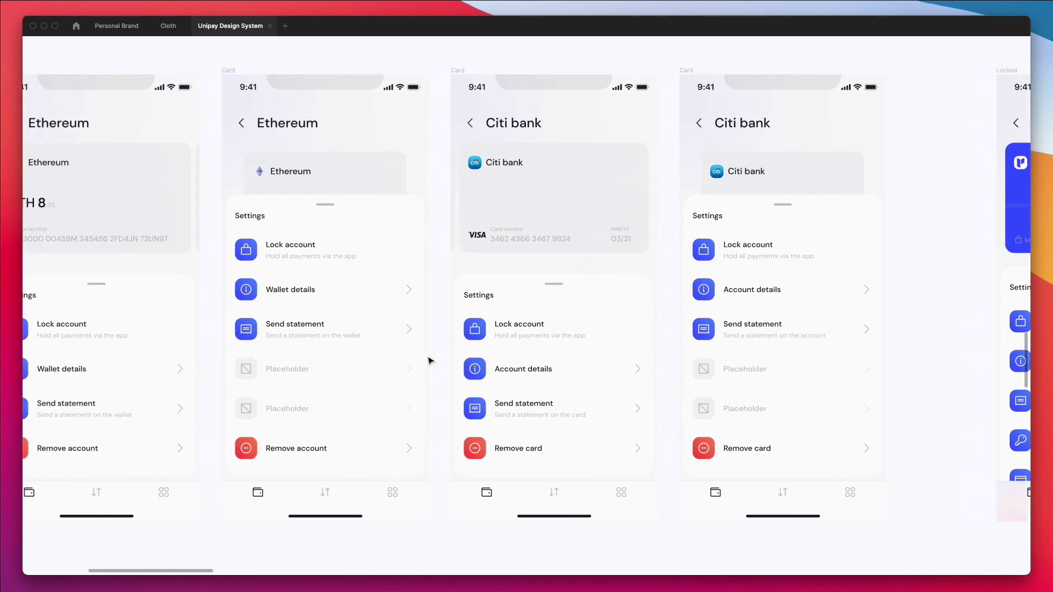
{"action": "scroll", "coordinate": [430, 361], "scroll_direction": "left", "scroll_amount": 15}
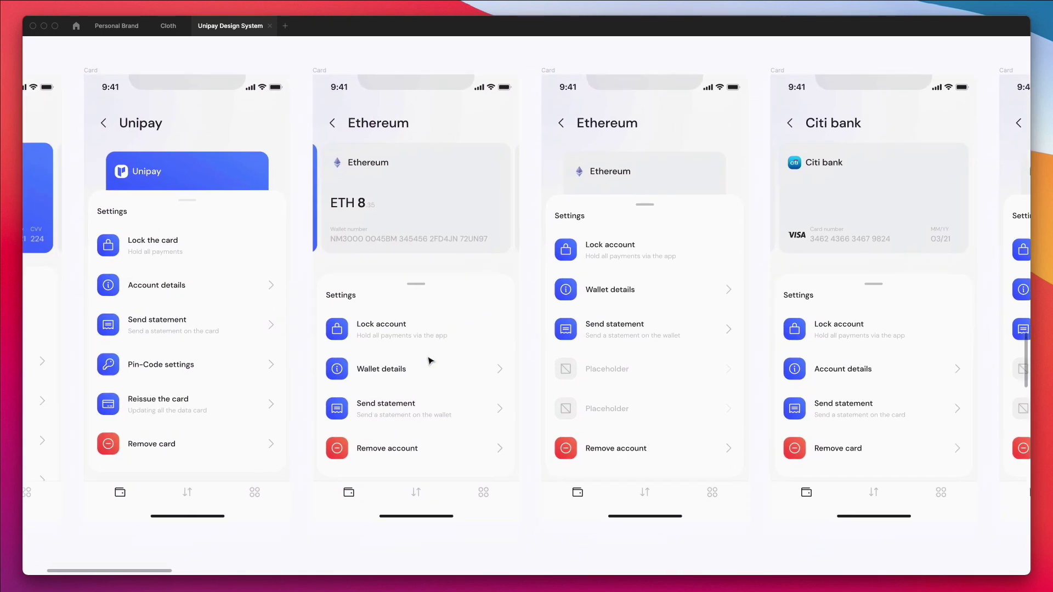
{"action": "scroll", "coordinate": [430, 360], "scroll_direction": "up", "scroll_amount": 3}
{"action": "scroll", "coordinate": [430, 360], "scroll_direction": "right", "scroll_amount": 4}
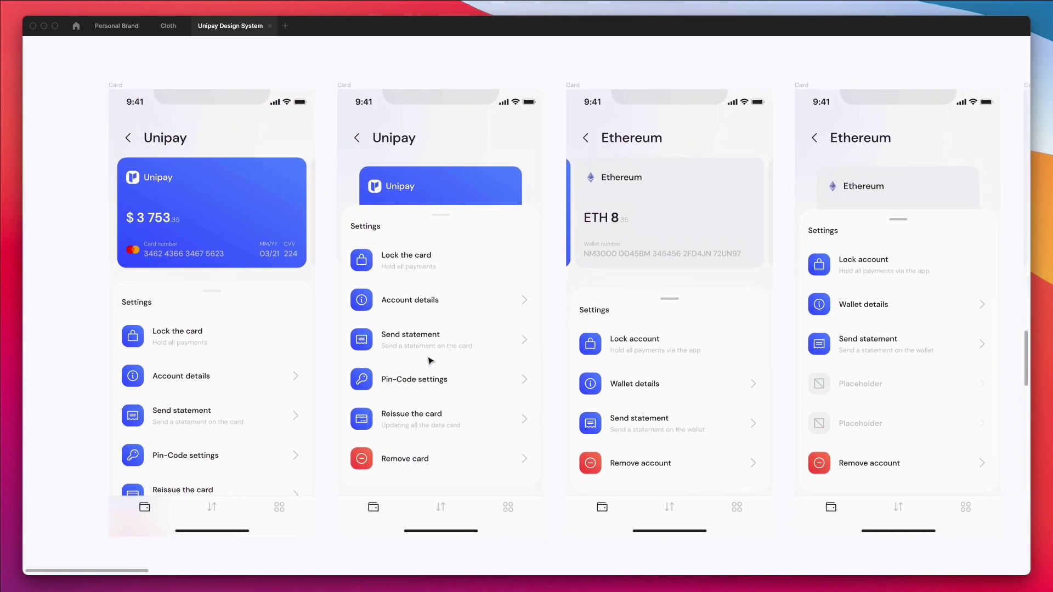